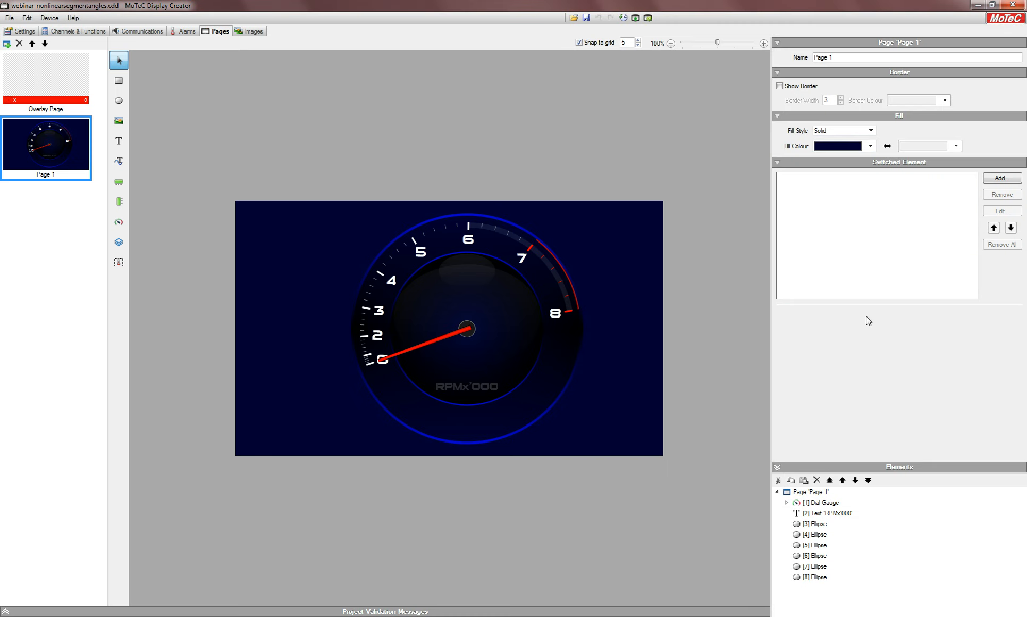
Step: Arrange the Display Creator and Excel windows side by side, resizing each to share the screen
{"action": "left_click", "coordinate": [992, 6]}
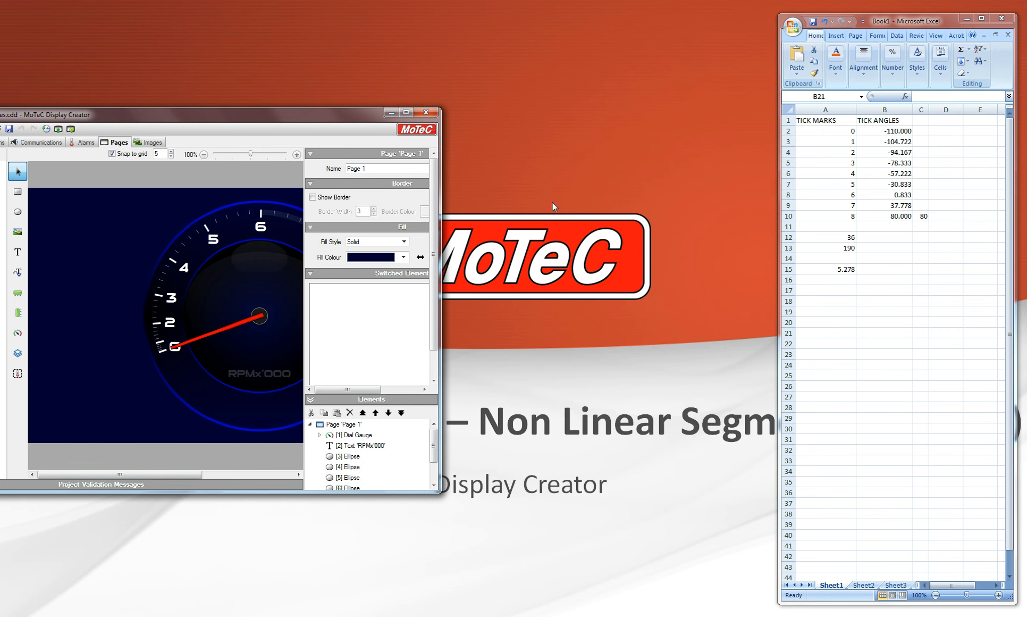
{"action": "left_click_drag", "start_coordinate": [335, 113], "coordinate": [440, 11]}
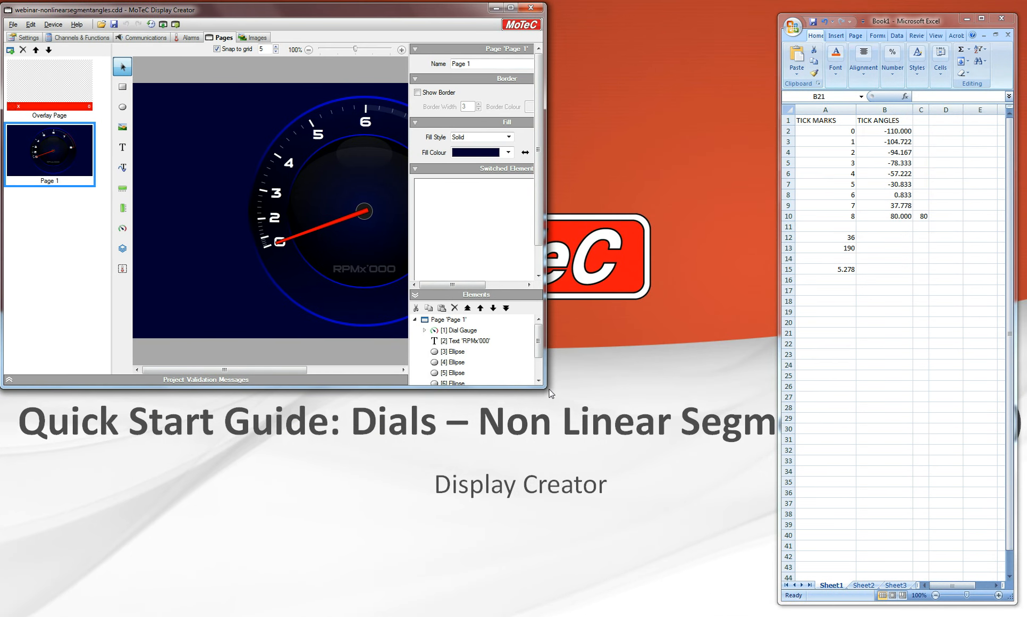
{"action": "left_click_drag", "start_coordinate": [544, 387], "coordinate": [765, 607]}
{"action": "left_click_drag", "start_coordinate": [889, 16], "coordinate": [884, 11]}
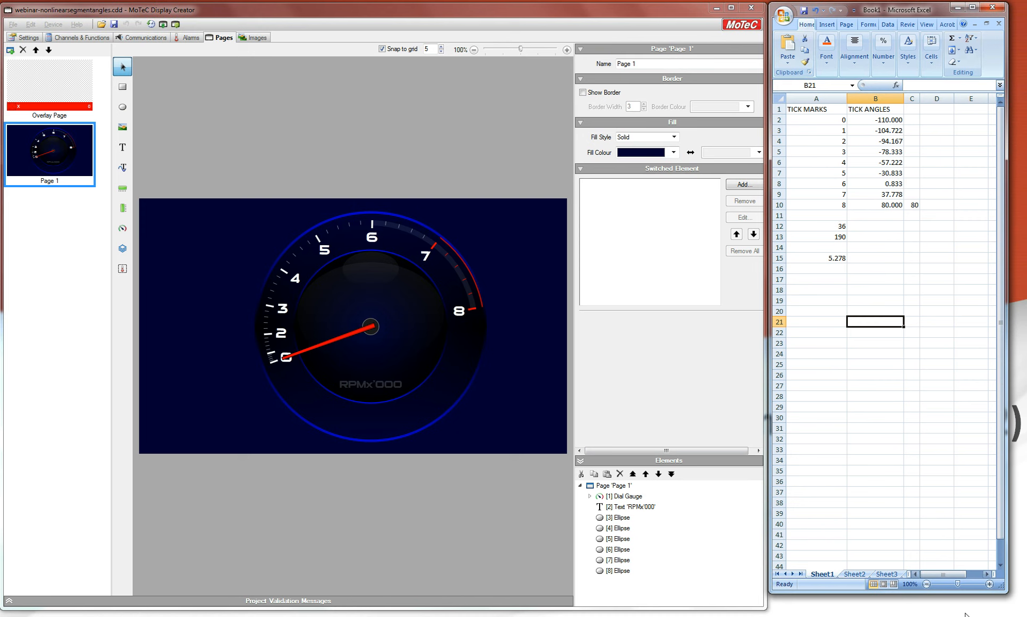
{"action": "left_click_drag", "start_coordinate": [1002, 586], "coordinate": [1024, 612]}
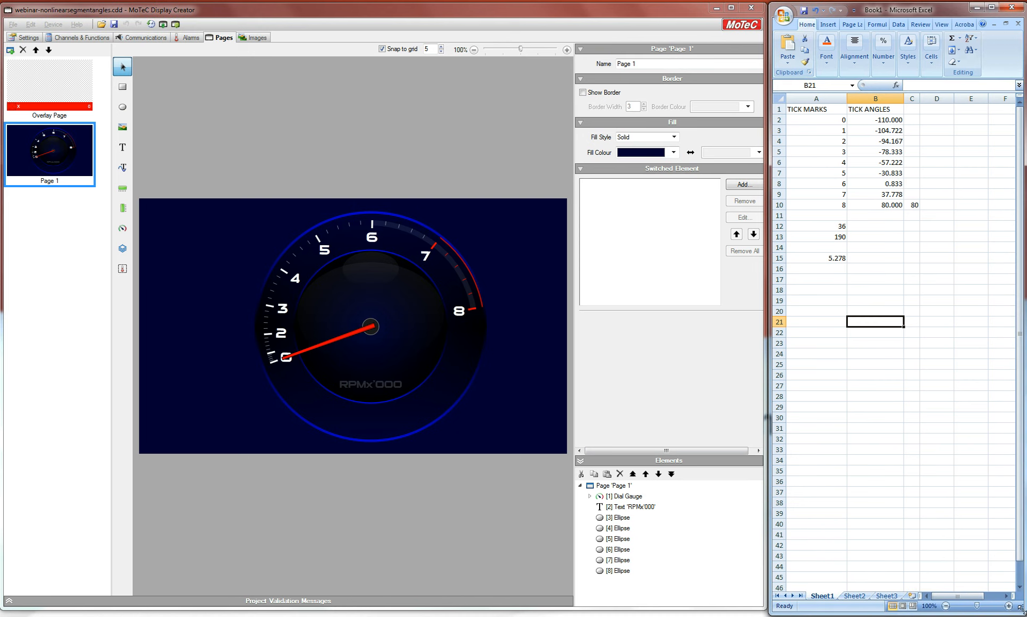
Step: Add the column heading FACTOR in cell D1
{"action": "left_click", "coordinate": [940, 123]}
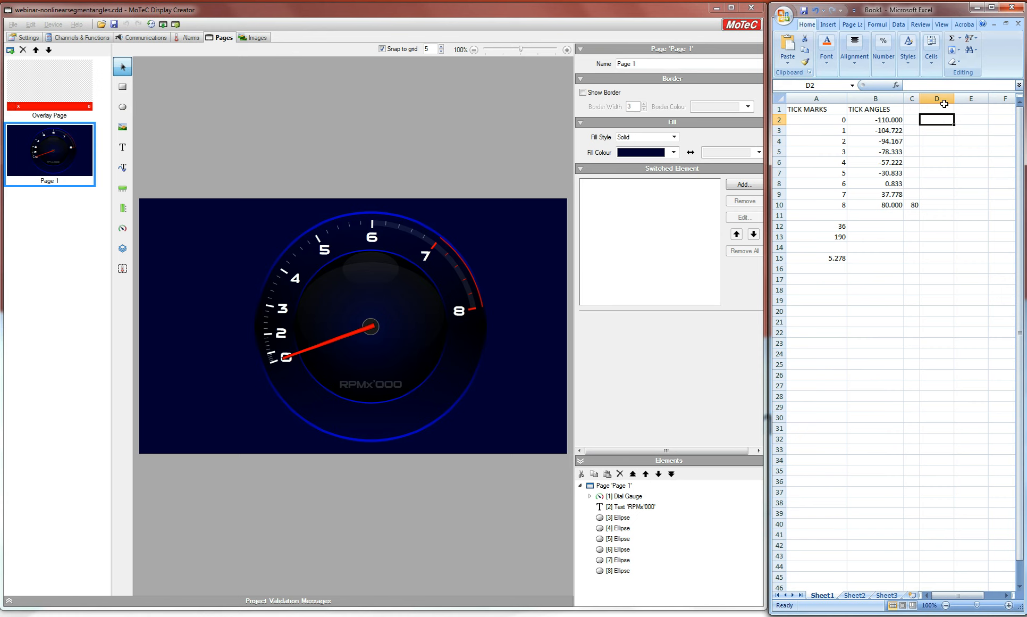
{"action": "left_click", "coordinate": [947, 110]}
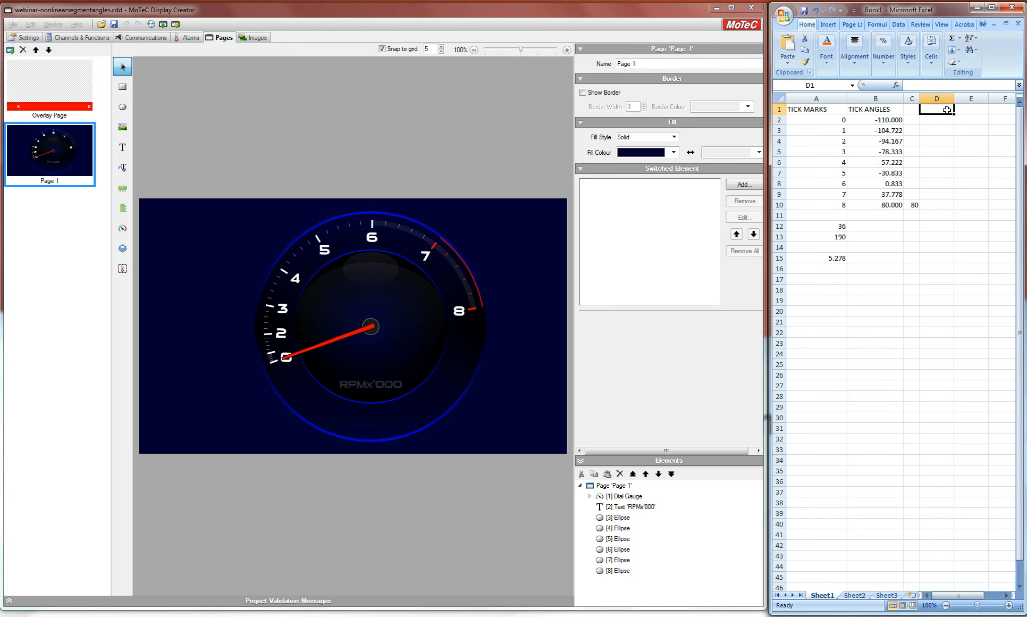
{"action": "type", "text": "FACTOR"}
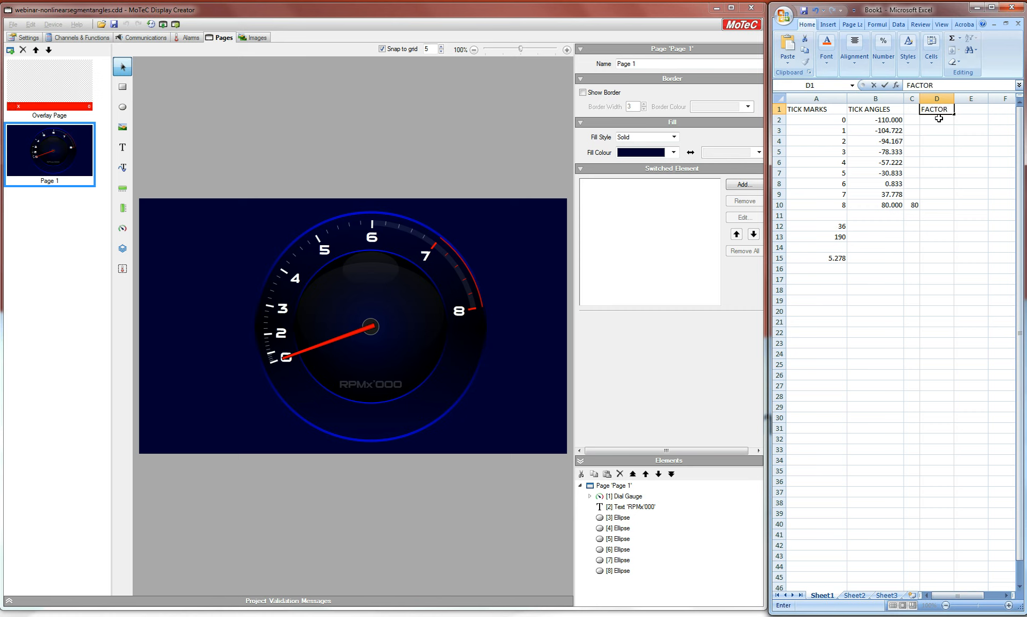
{"action": "key", "text": "Return"}
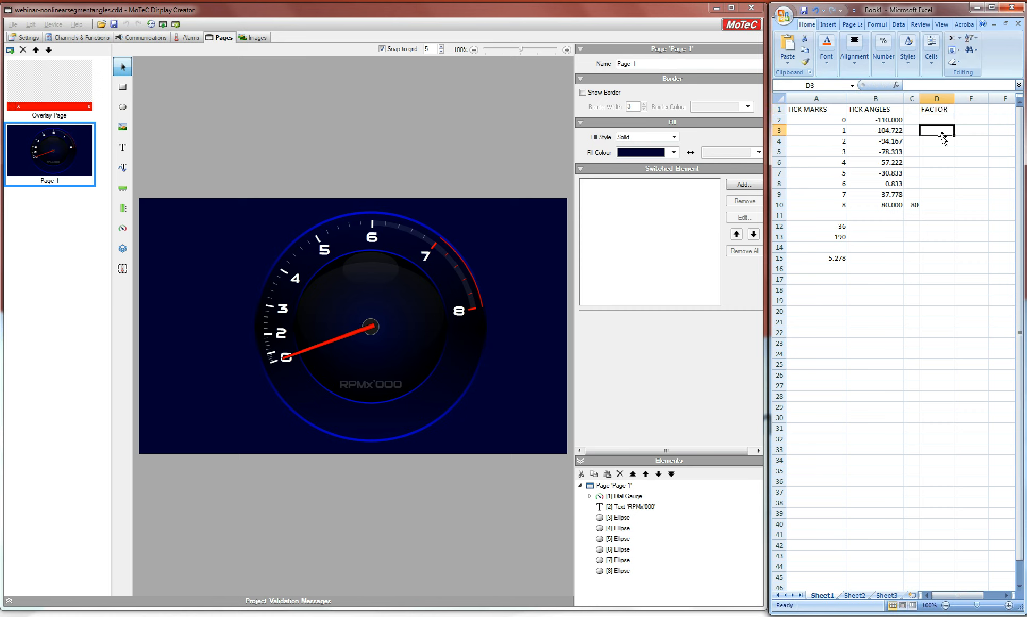
Step: Enter a factor of 1 for tick marks 5 through 8 in D7 to D10
{"action": "left_click", "coordinate": [938, 205]}
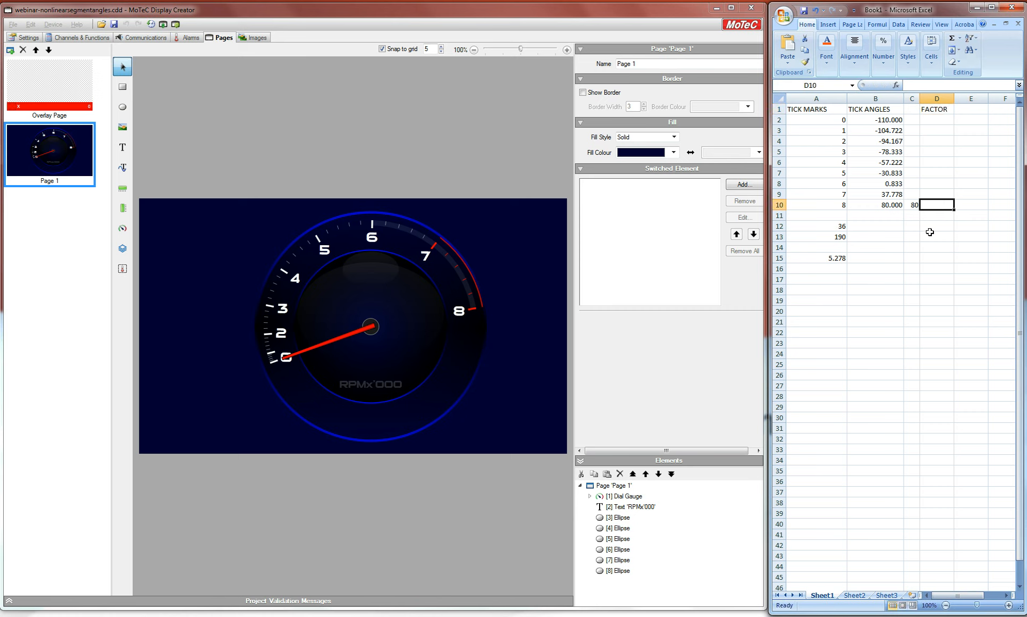
{"action": "type", "text": "1"}
{"action": "key", "text": "Up"}
{"action": "type", "text": "1"}
{"action": "key", "text": "Up"}
{"action": "type", "text": "1"}
{"action": "key", "text": "Up"}
{"action": "type", "text": "1"}
{"action": "key", "text": "Up"}
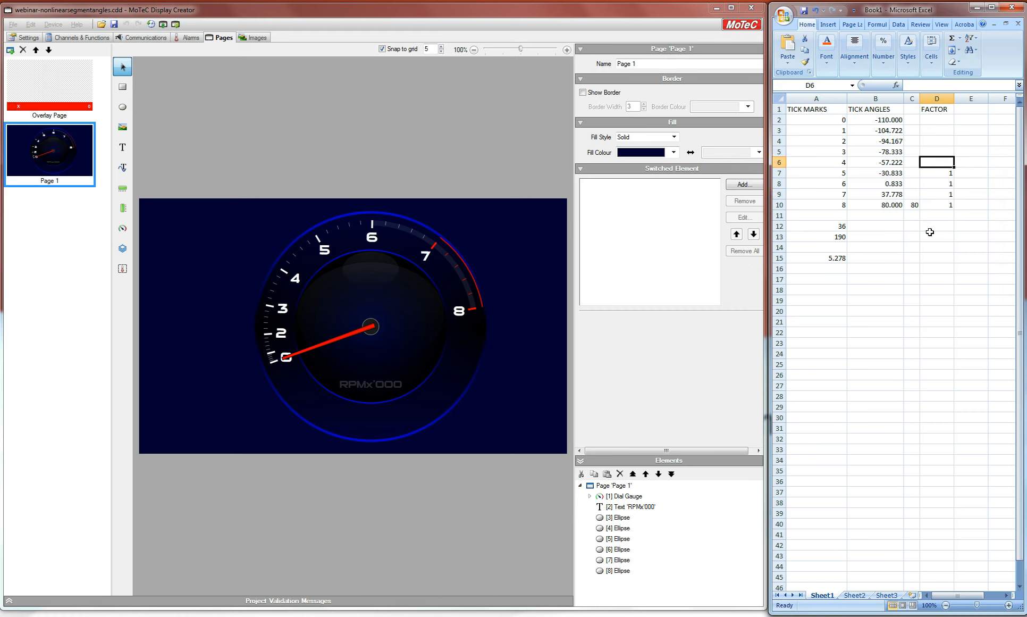
Step: Enter factors 0.8 and 0.6 for tick marks 4 and 3, then extend the series up to 0 in D2
{"action": "type", "text": "0.8"}
{"action": "key", "text": "Up"}
{"action": "type", "text": "0.6"}
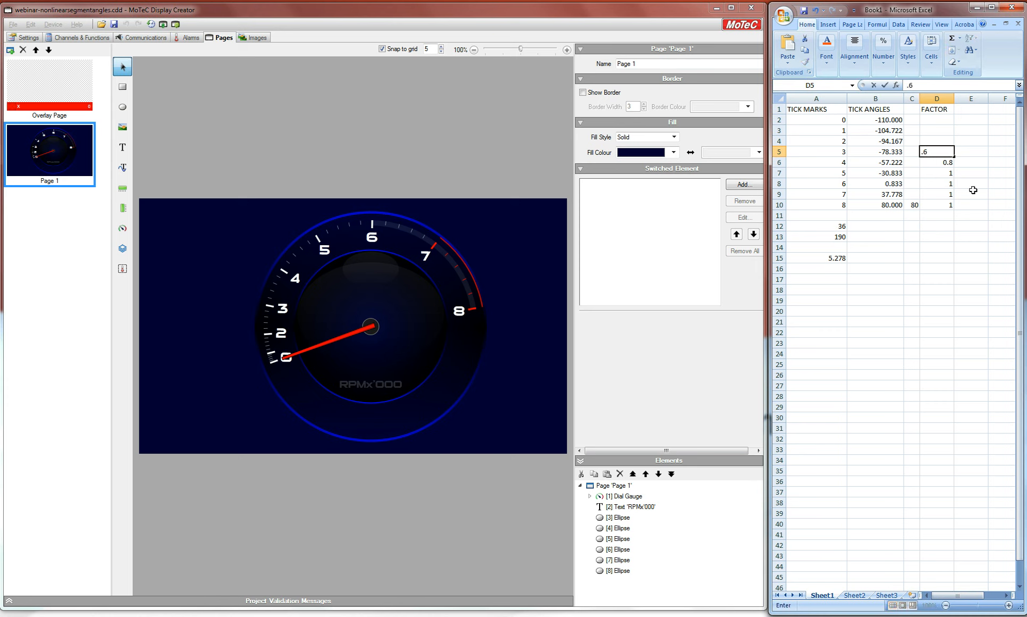
{"action": "left_click", "coordinate": [972, 164]}
{"action": "left_click_drag", "start_coordinate": [939, 161], "coordinate": [959, 119]}
{"action": "left_click", "coordinate": [985, 138]}
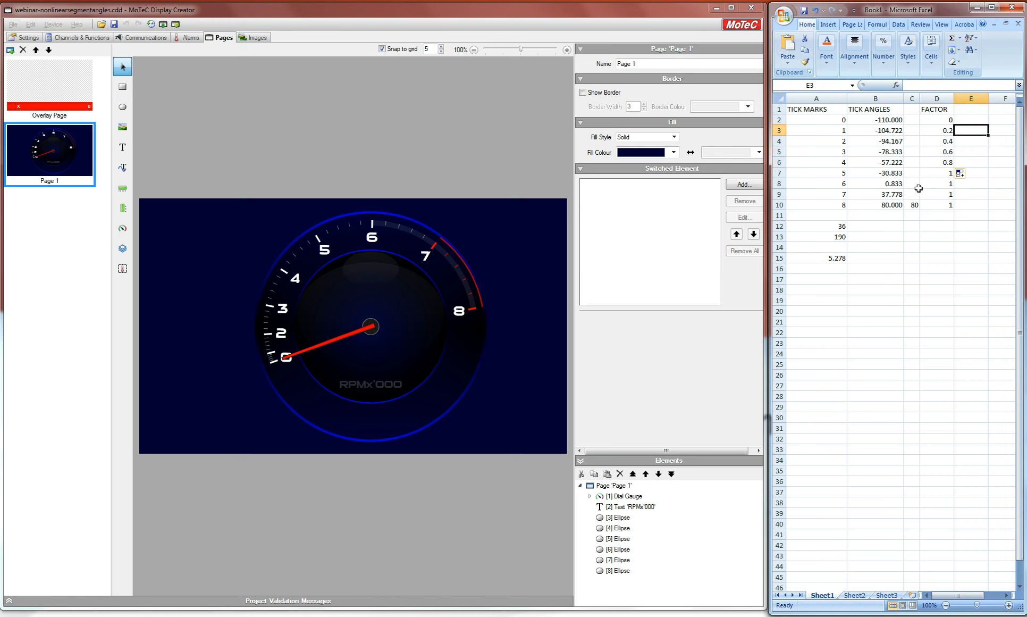
Step: Sum the factor column D2:D11 in cell D12 with AutoSum
{"action": "left_click", "coordinate": [939, 225]}
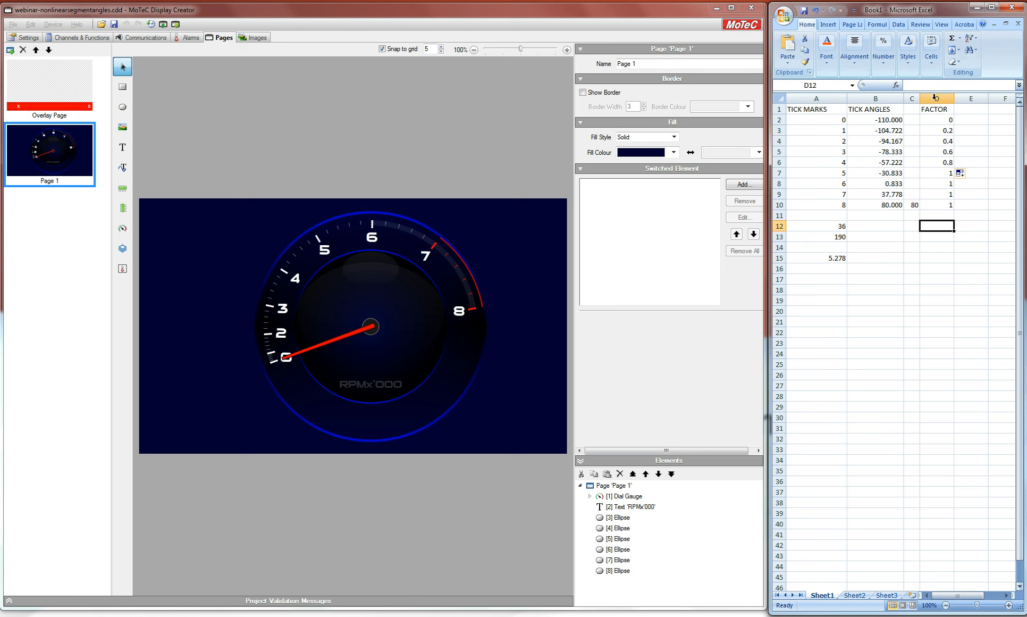
{"action": "left_click", "coordinate": [955, 38]}
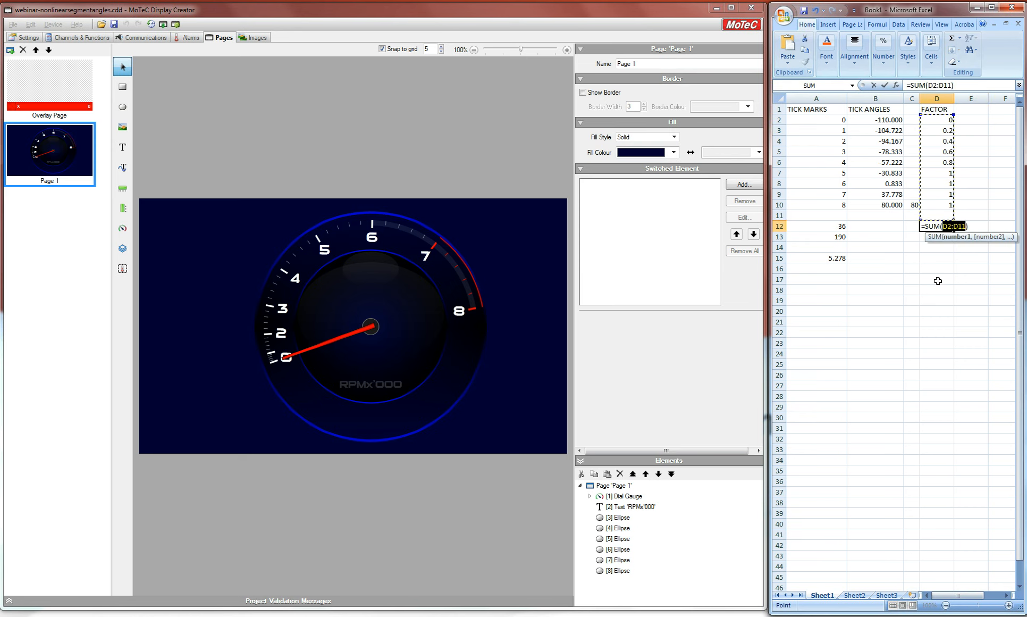
{"action": "key", "text": "Return"}
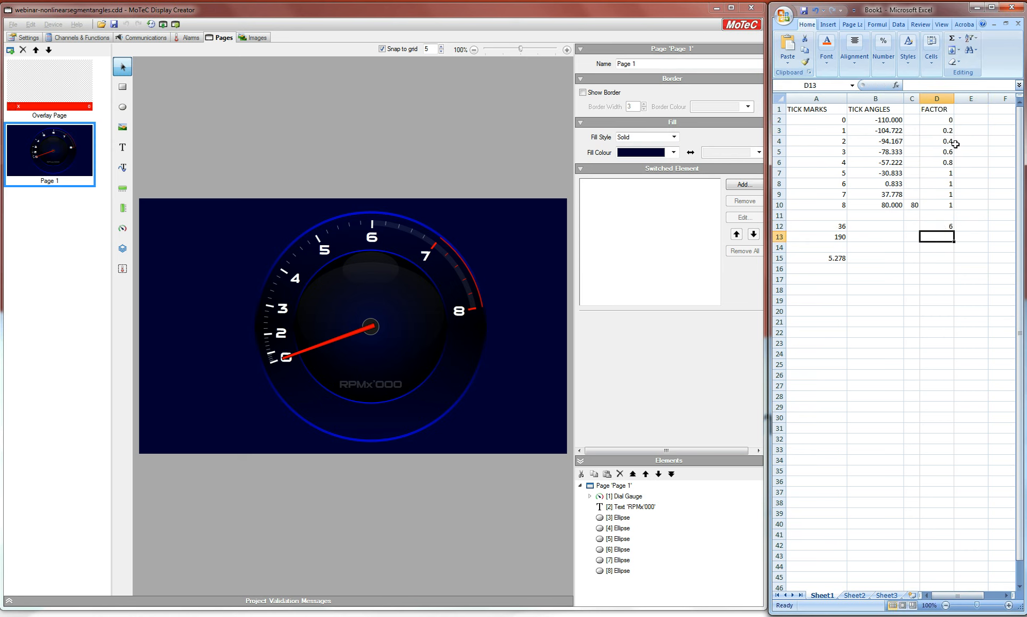
Step: Enter 190 in cell D13
{"action": "left_click", "coordinate": [946, 227]}
{"action": "left_click", "coordinate": [941, 237]}
{"action": "type", "text": "190"}
{"action": "key", "text": "Return"}
{"action": "left_click", "coordinate": [943, 256]}
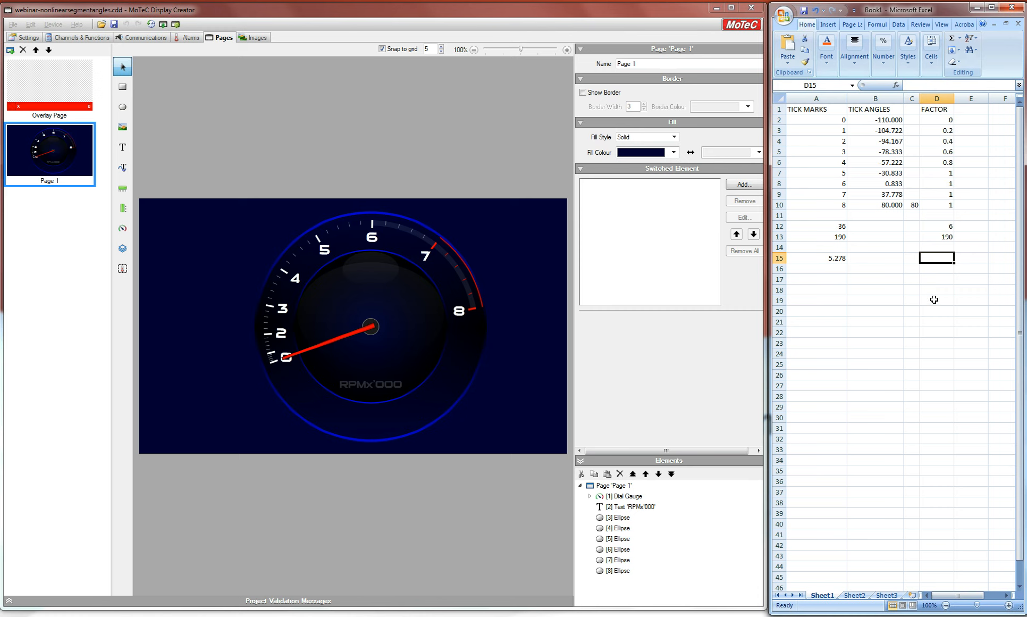
Step: Enter a formula in D15 dividing D13 by D12
{"action": "type", "text": "="}
{"action": "left_click", "coordinate": [934, 236]}
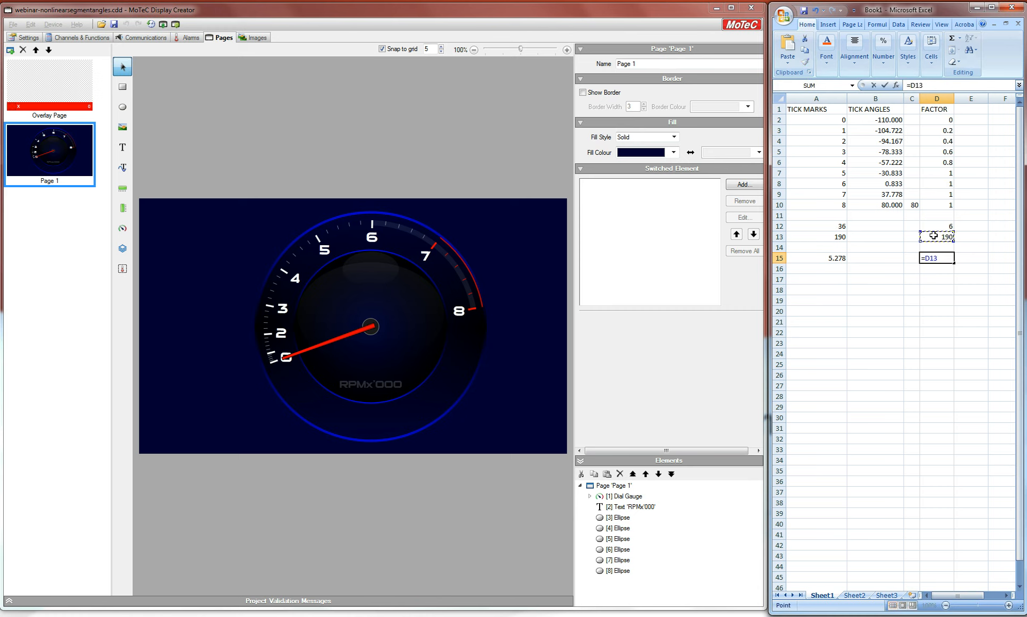
{"action": "type", "text": "/"}
{"action": "left_click", "coordinate": [944, 227]}
{"action": "key", "text": "Return"}
{"action": "left_click", "coordinate": [941, 300]}
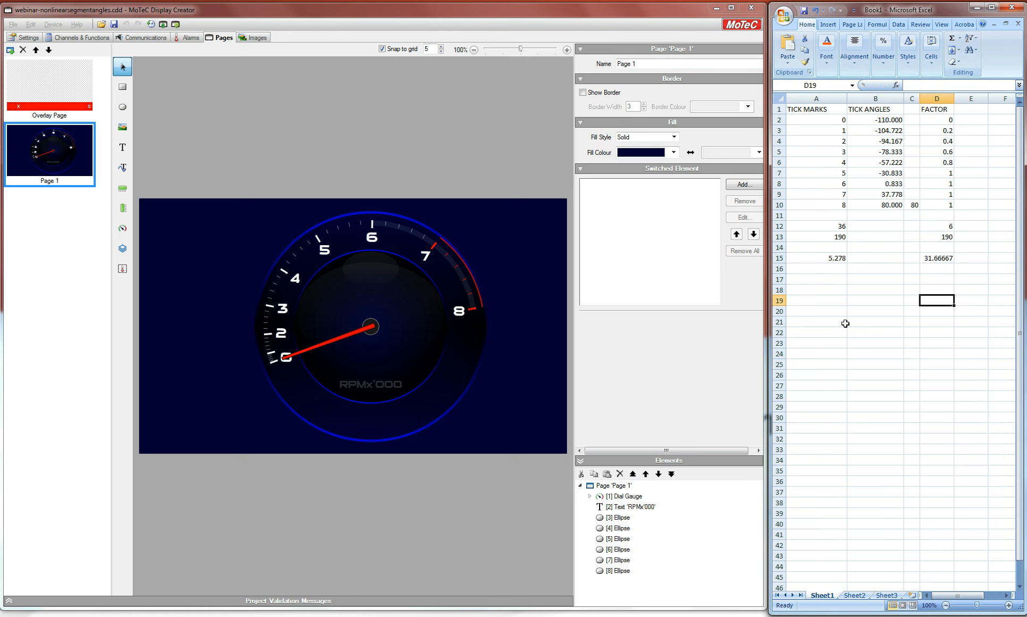
Step: Add the heading TICK ANGLES in cell E1 and widen column E
{"action": "left_click", "coordinate": [977, 109]}
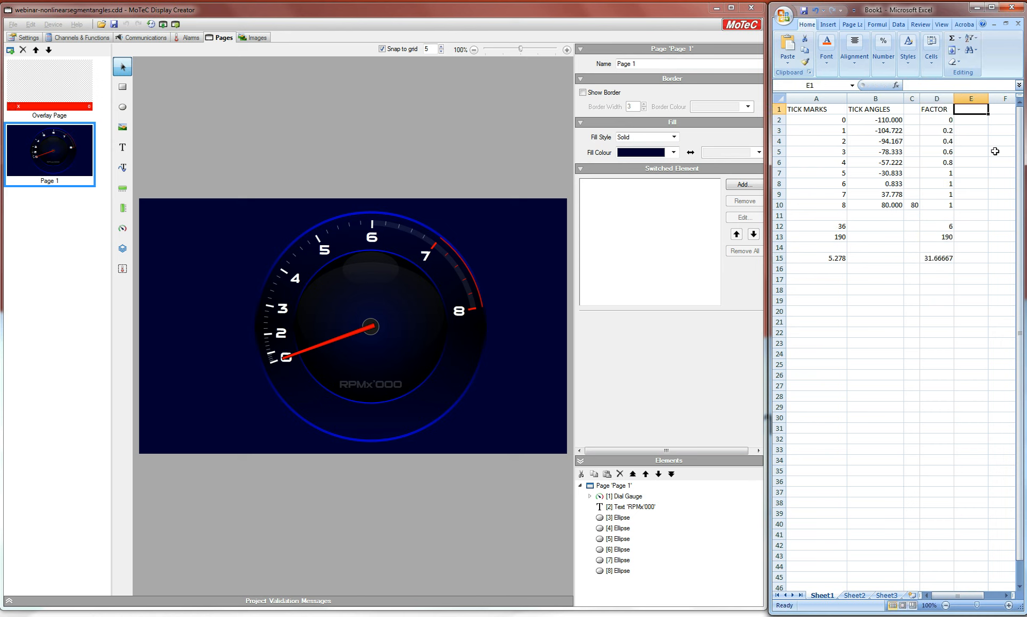
{"action": "type", "text": "TICK ANGLES"}
{"action": "left_click", "coordinate": [966, 171]}
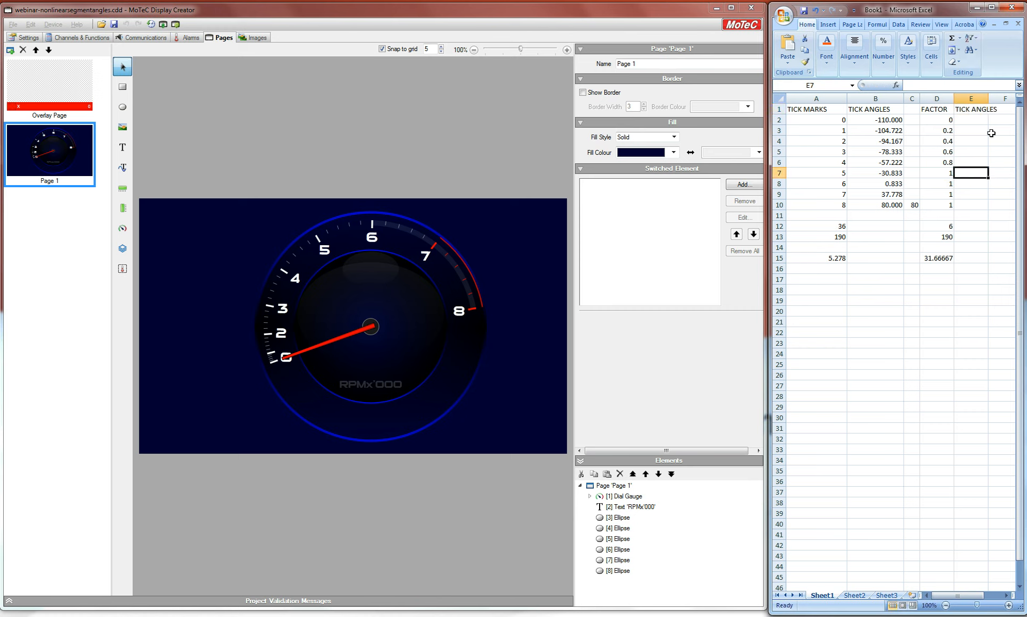
{"action": "left_click_drag", "start_coordinate": [987, 98], "coordinate": [1001, 99]}
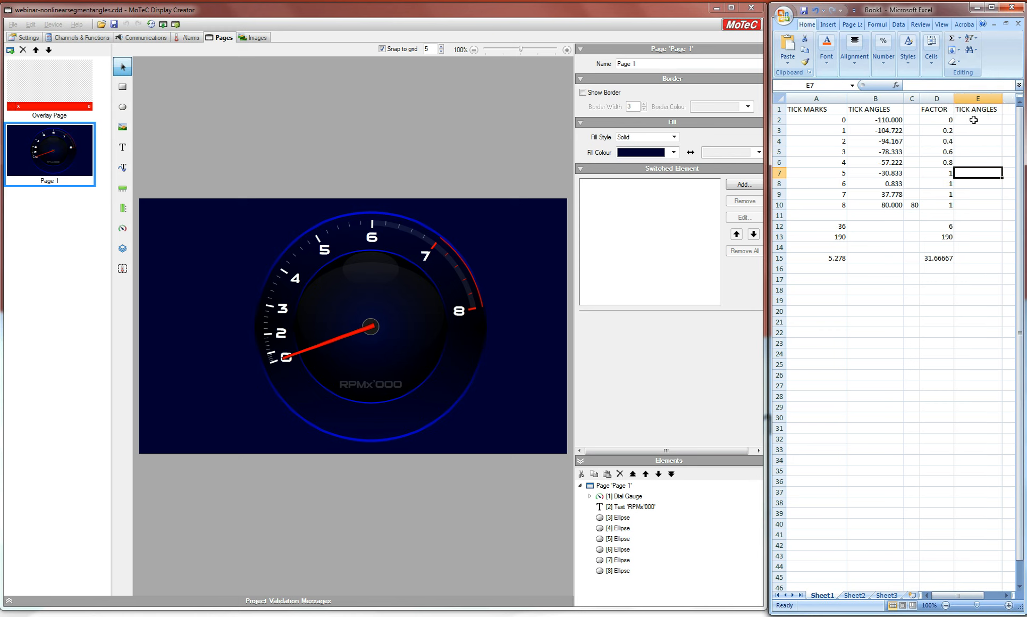
Step: Enter the start angle -110 in E2 and 80 in F10
{"action": "left_click", "coordinate": [973, 120]}
{"action": "type", "text": "-110"}
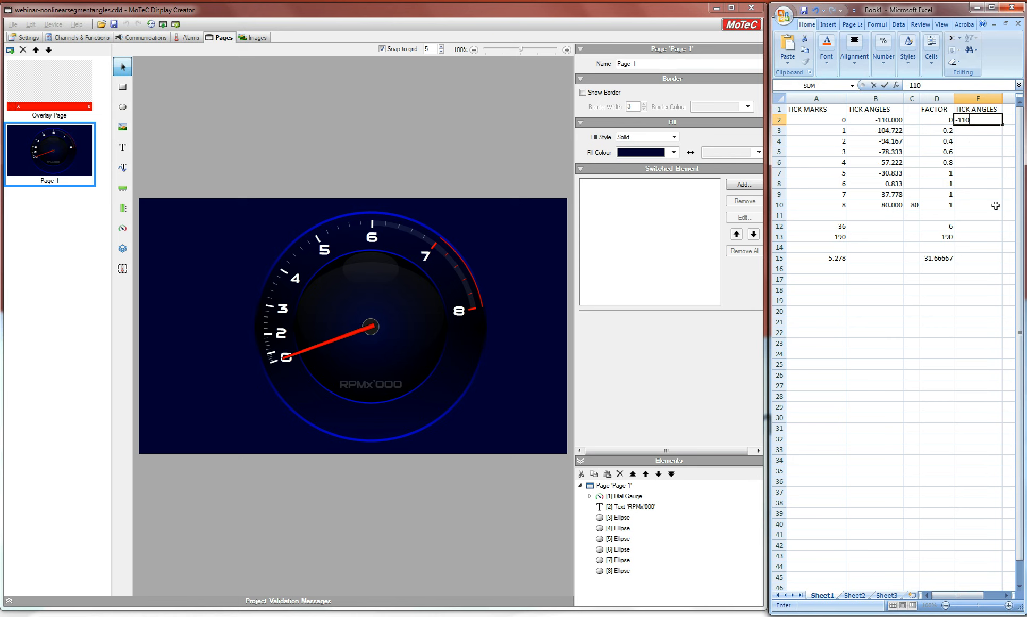
{"action": "left_click", "coordinate": [1006, 207]}
{"action": "type", "text": "80"}
{"action": "key", "text": "Return"}
{"action": "left_click_drag", "start_coordinate": [976, 98], "coordinate": [953, 99]}
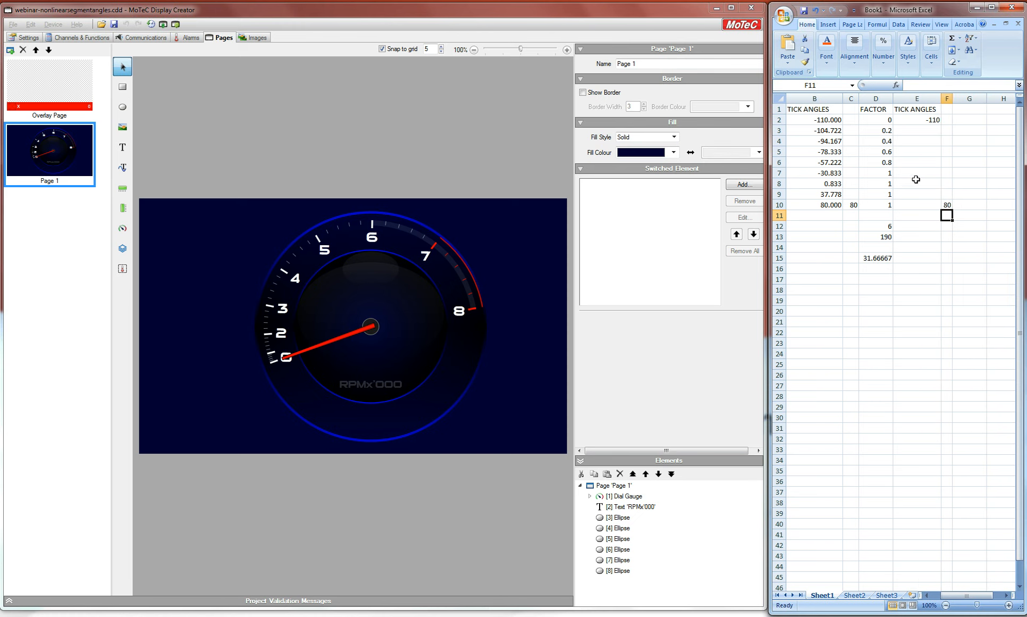
{"action": "left_click", "coordinate": [916, 171]}
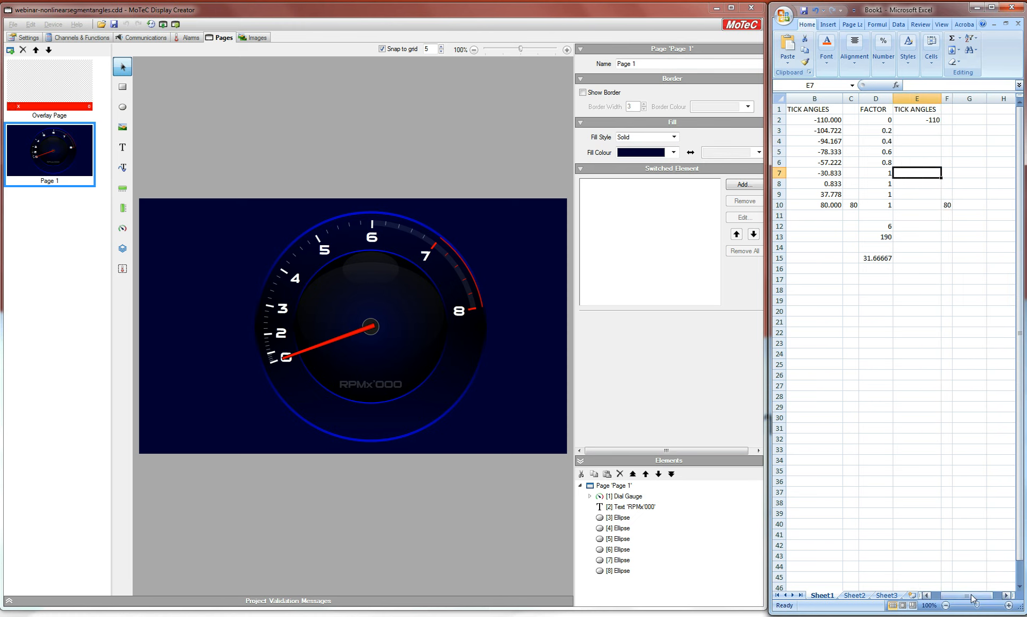
{"action": "left_click", "coordinate": [926, 595]}
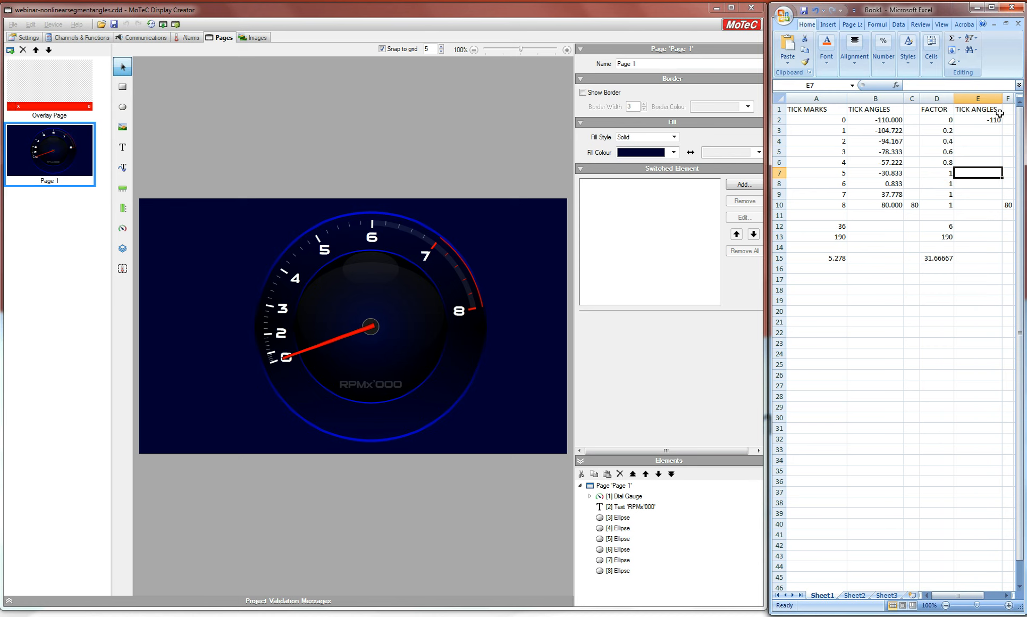
Step: Enter the formula =E2+(D3*$D$15) in E3, making the D15 reference absolute
{"action": "left_click", "coordinate": [984, 130]}
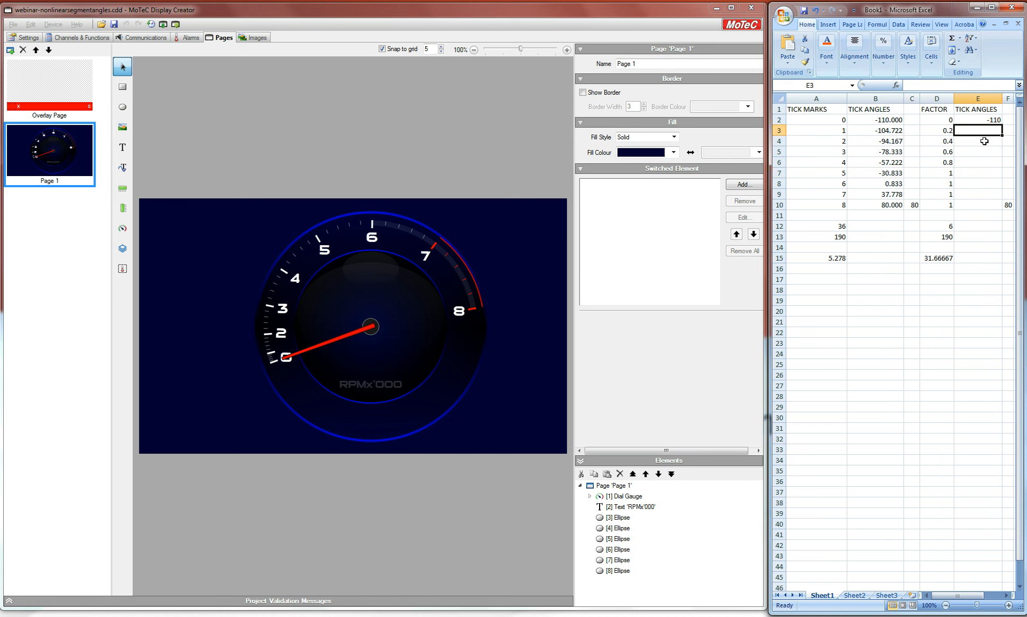
{"action": "type", "text": "="}
{"action": "left_click", "coordinate": [989, 119]}
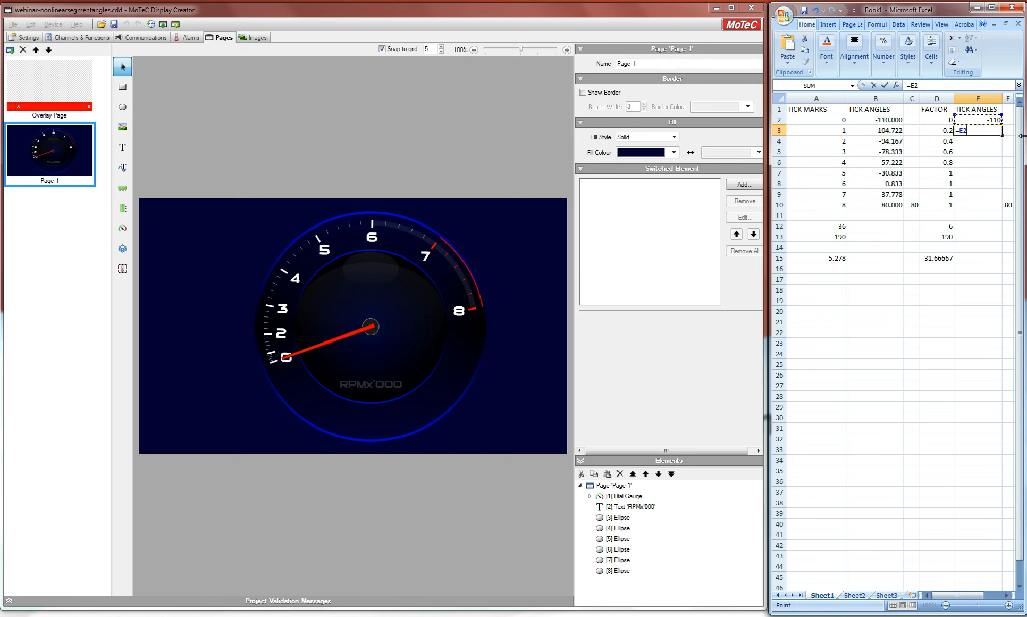
{"action": "type", "text": "+("}
{"action": "left_click", "coordinate": [938, 130]}
{"action": "type", "text": "*"}
{"action": "left_click", "coordinate": [938, 258]}
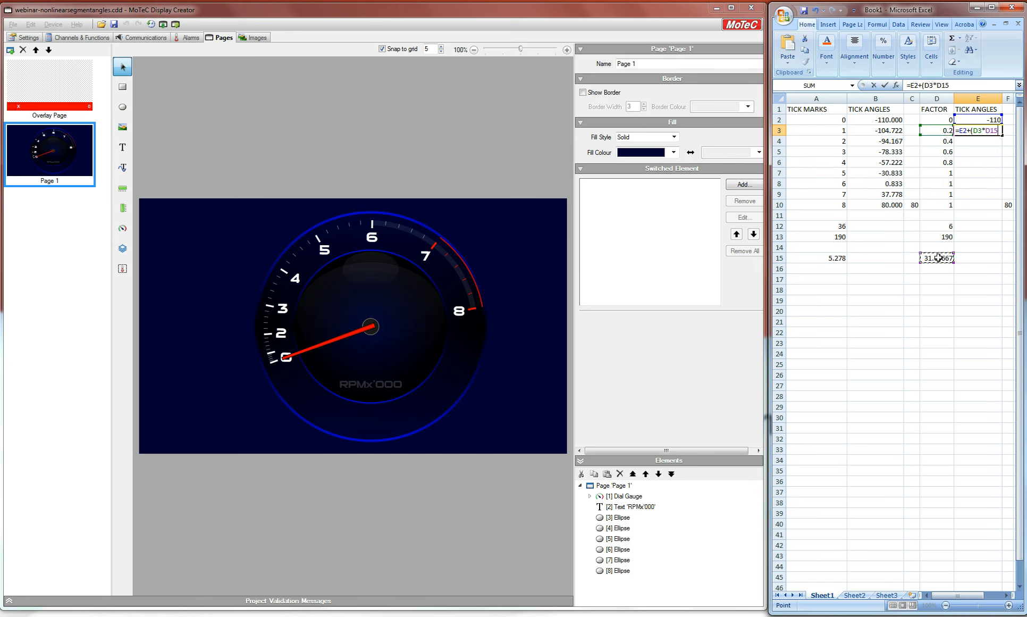
{"action": "left_click", "coordinate": [936, 85]}
{"action": "type", "text": "$"}
{"action": "key", "text": "Right"}
{"action": "type", "text": "$"}
{"action": "key", "text": "Return"}
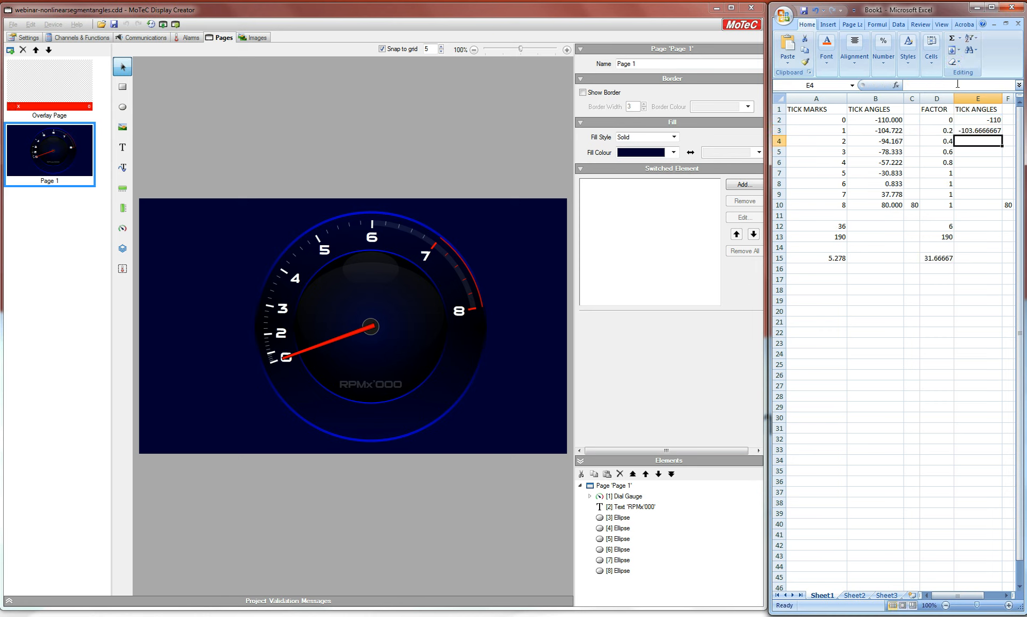
Step: Fill the E3 formula down through E10
{"action": "left_click", "coordinate": [991, 130]}
{"action": "left_click_drag", "start_coordinate": [1002, 132], "coordinate": [1004, 212]}
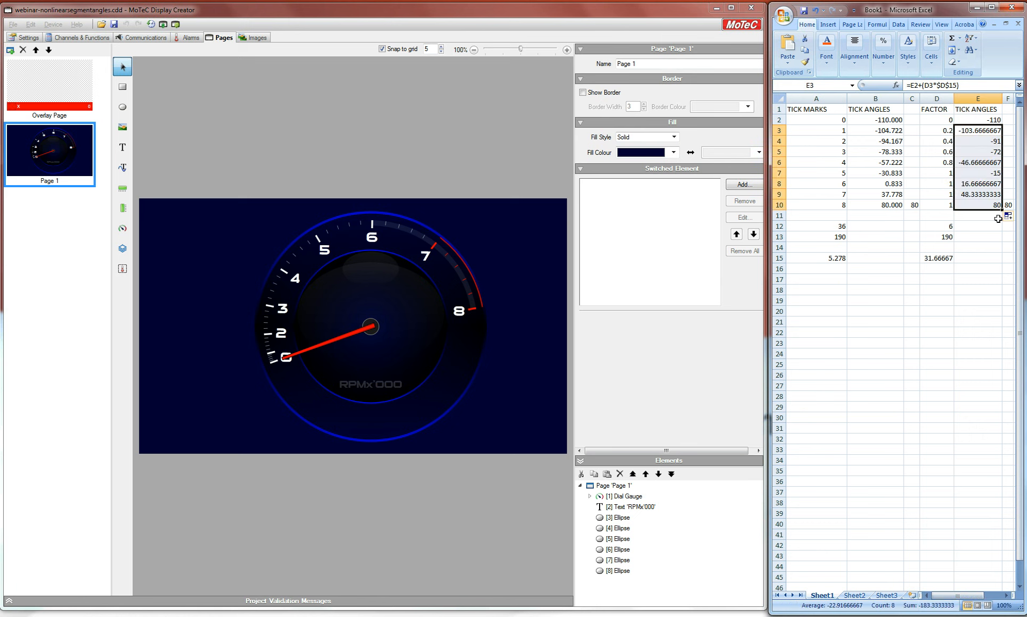
Step: Format the tick angle cells E3:E10 as Number with 3 decimal places
{"action": "right_click", "coordinate": [992, 133]}
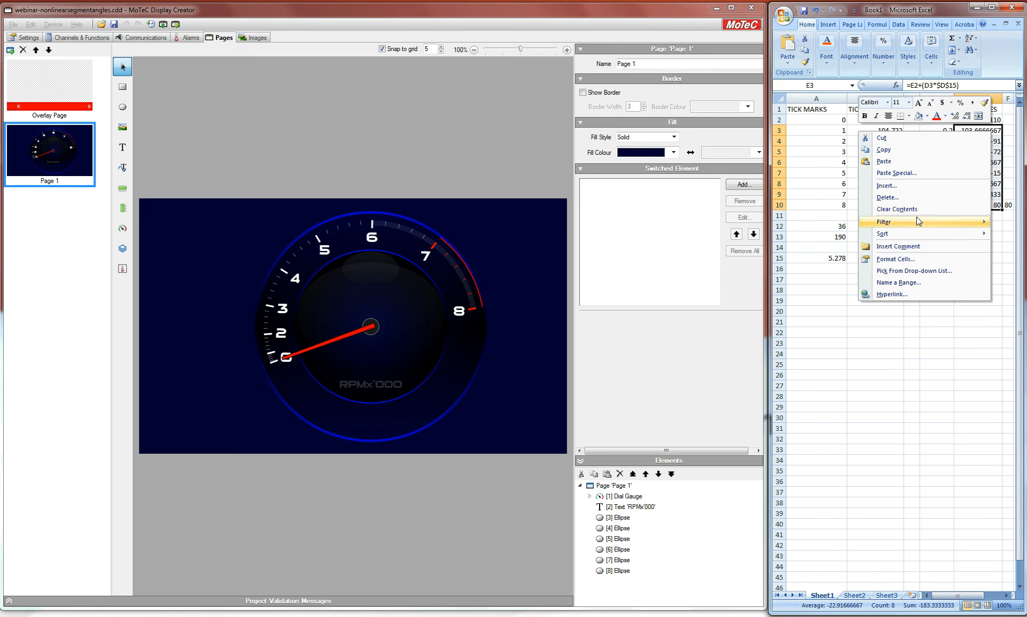
{"action": "left_click", "coordinate": [902, 260]}
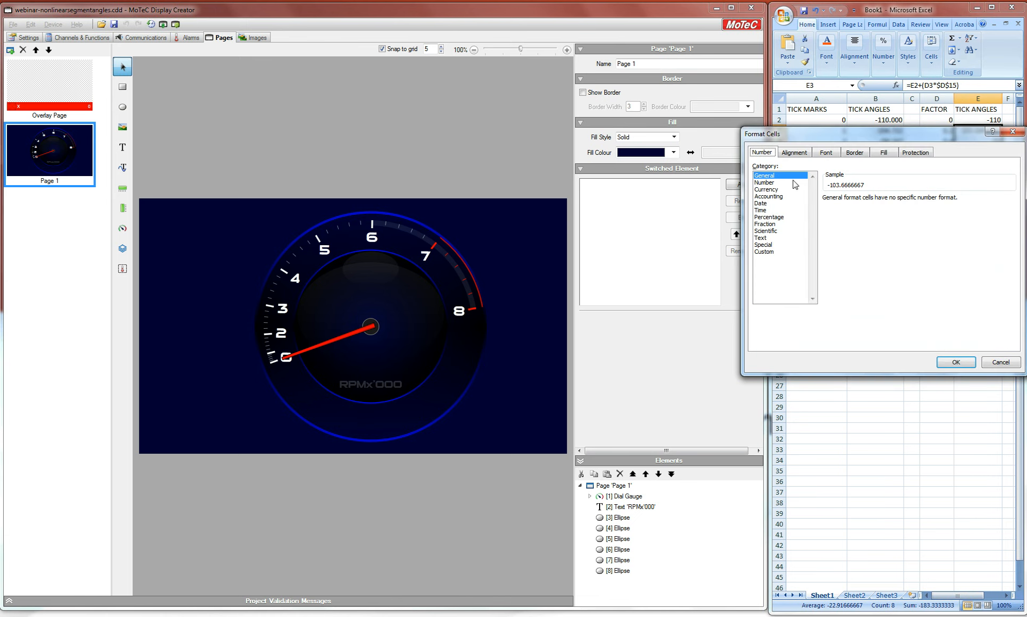
{"action": "left_click", "coordinate": [770, 183]}
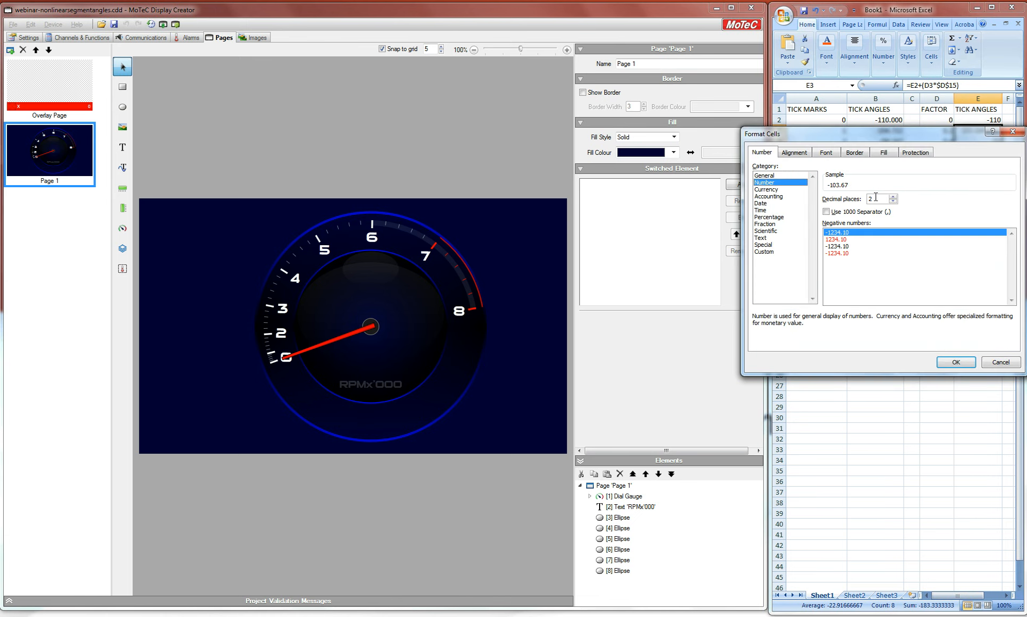
{"action": "type", "text": "3"}
{"action": "key", "text": "Return"}
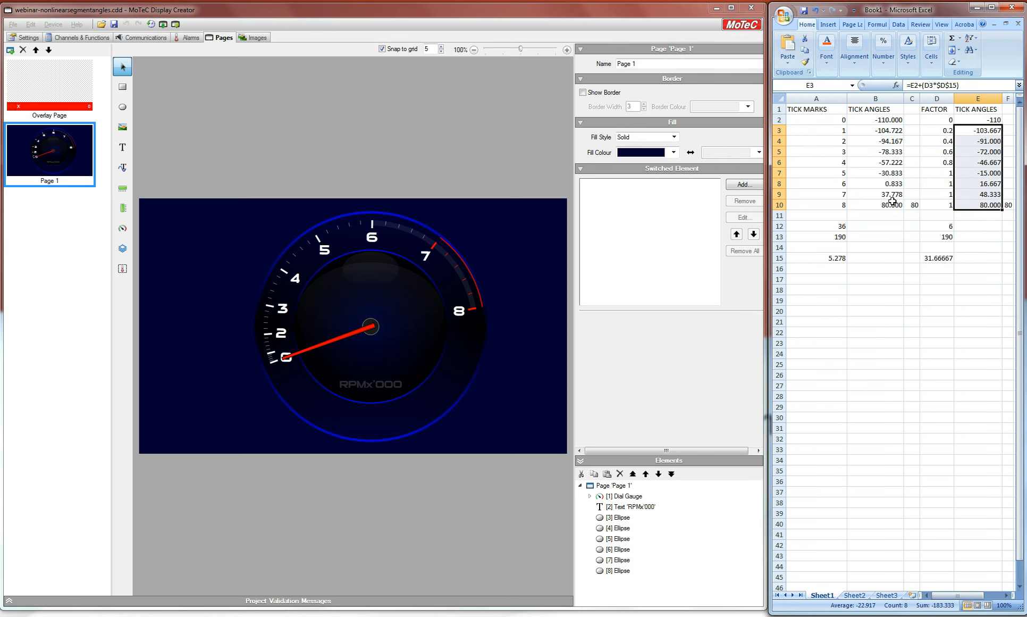
{"action": "left_click", "coordinate": [984, 234]}
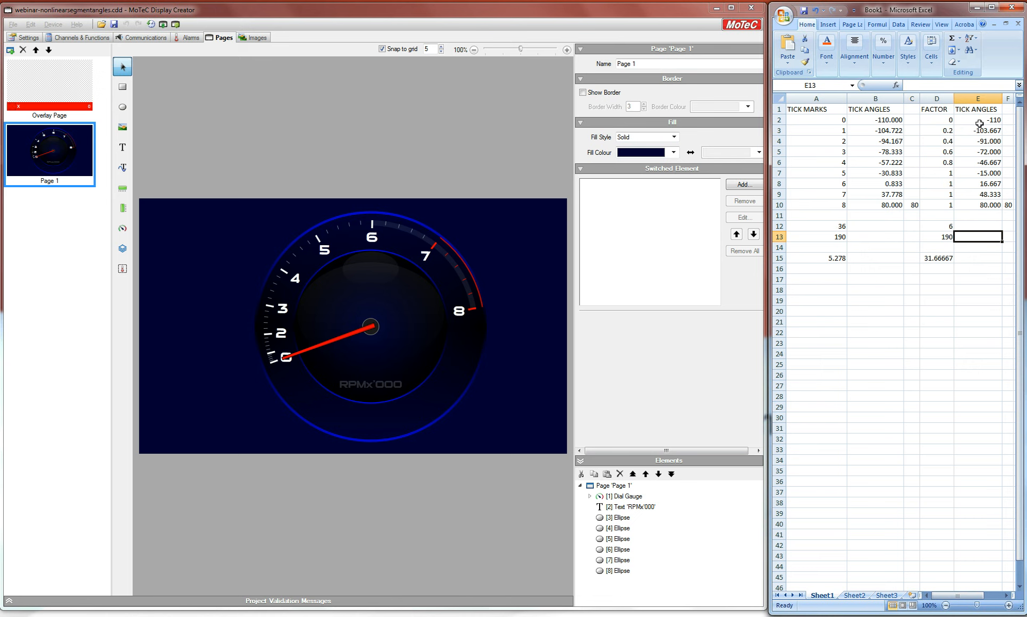
Step: Expand the dial gauge element to list its tick marks and inspect the first tick mark's angle
{"action": "left_click", "coordinate": [628, 495]}
{"action": "left_click", "coordinate": [590, 496]}
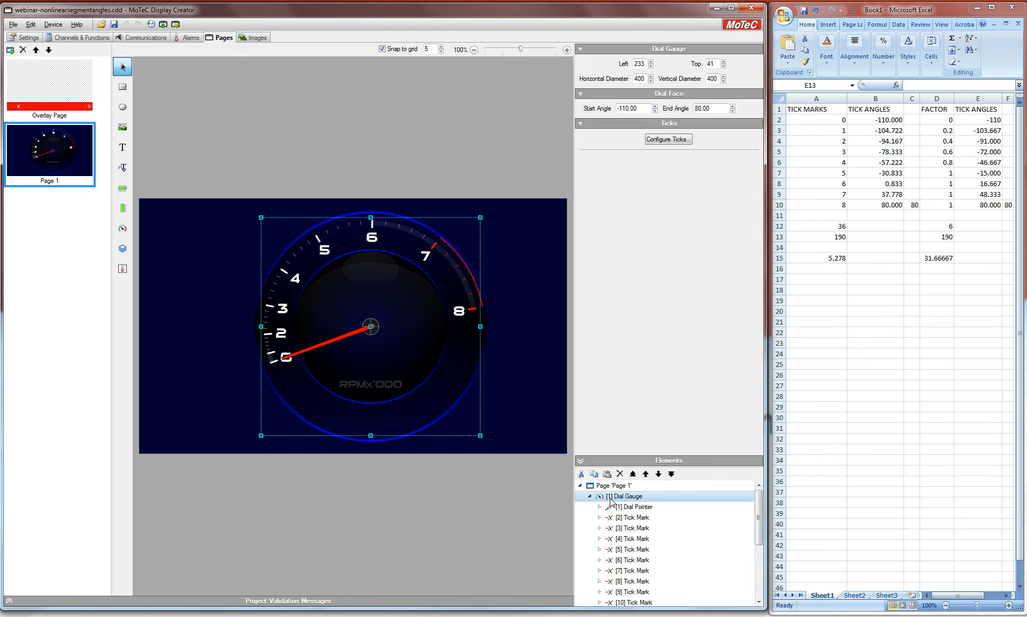
{"action": "left_click", "coordinate": [628, 516]}
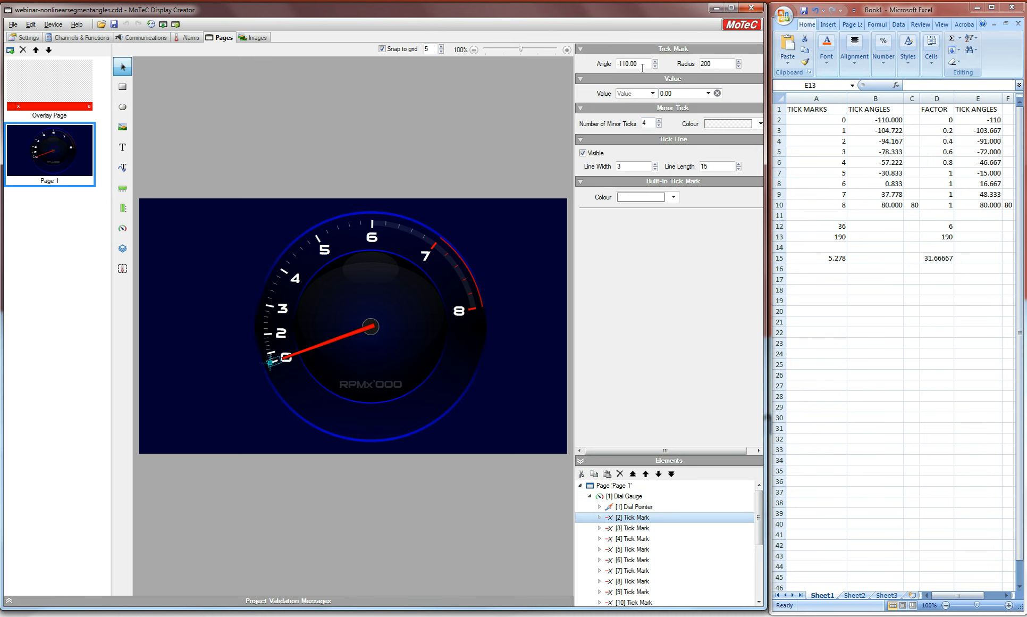
Step: Set the second tick mark's (1000) angle to -103.667, matching the spreadsheet's tick angle
{"action": "left_click", "coordinate": [640, 528]}
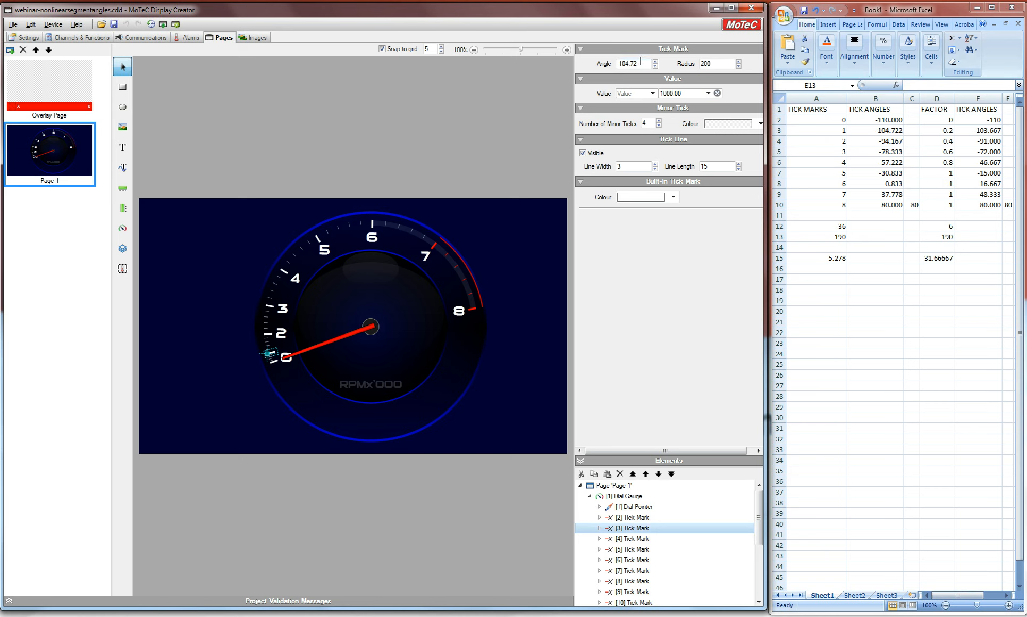
{"action": "left_click_drag", "start_coordinate": [641, 62], "coordinate": [626, 60]}
{"action": "type", "text": "3.667"}
{"action": "key", "text": "Return"}
Step: Set the third tick mark's (2000) angle to -91, the value in cell E4
{"action": "left_click", "coordinate": [630, 538]}
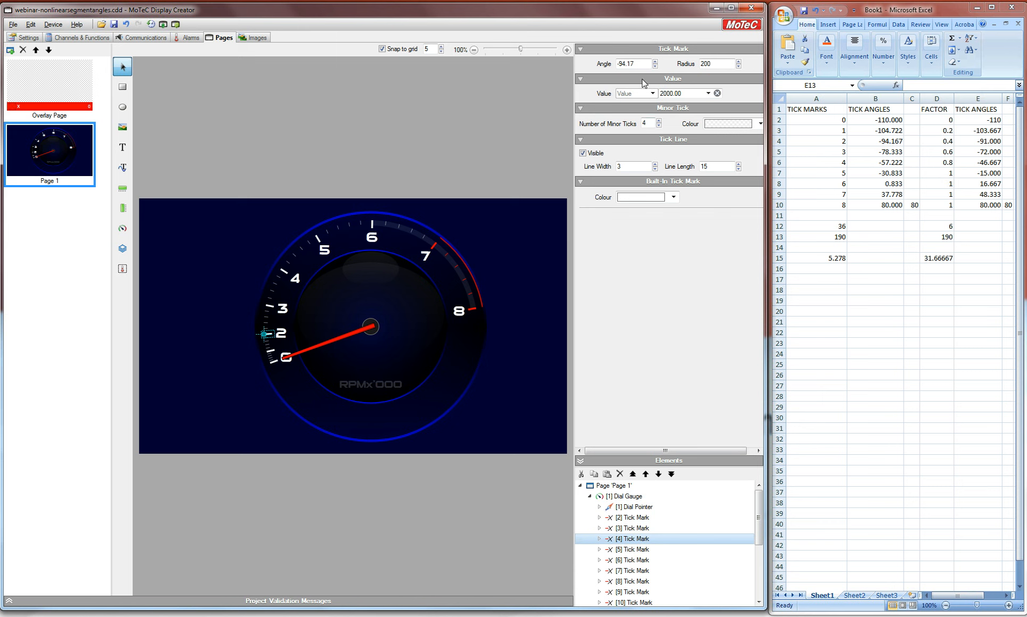
{"action": "left_click", "coordinate": [987, 141]}
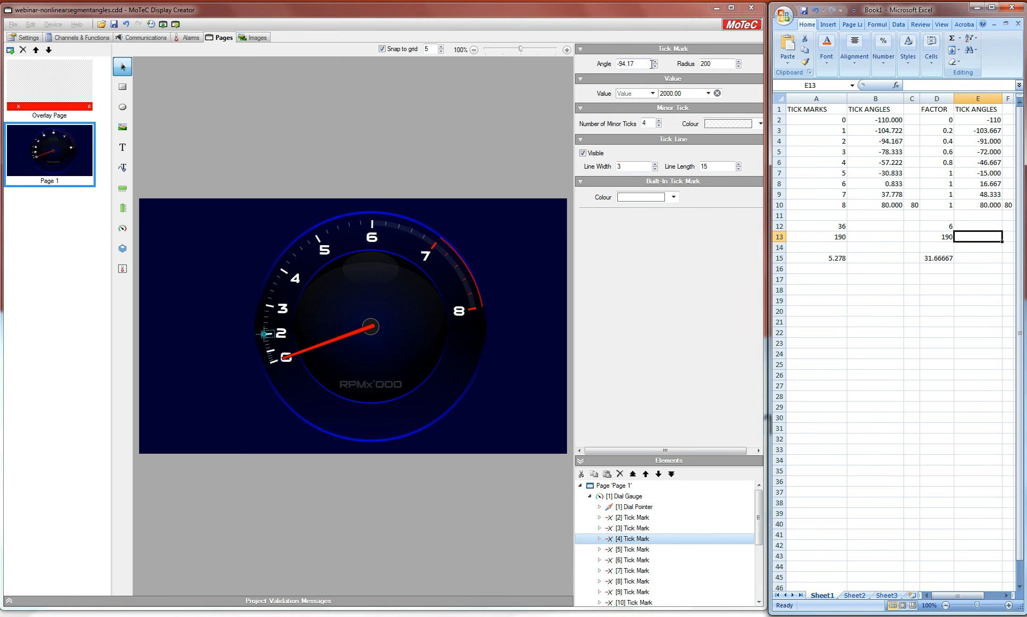
{"action": "left_click_drag", "start_coordinate": [639, 63], "coordinate": [619, 63]}
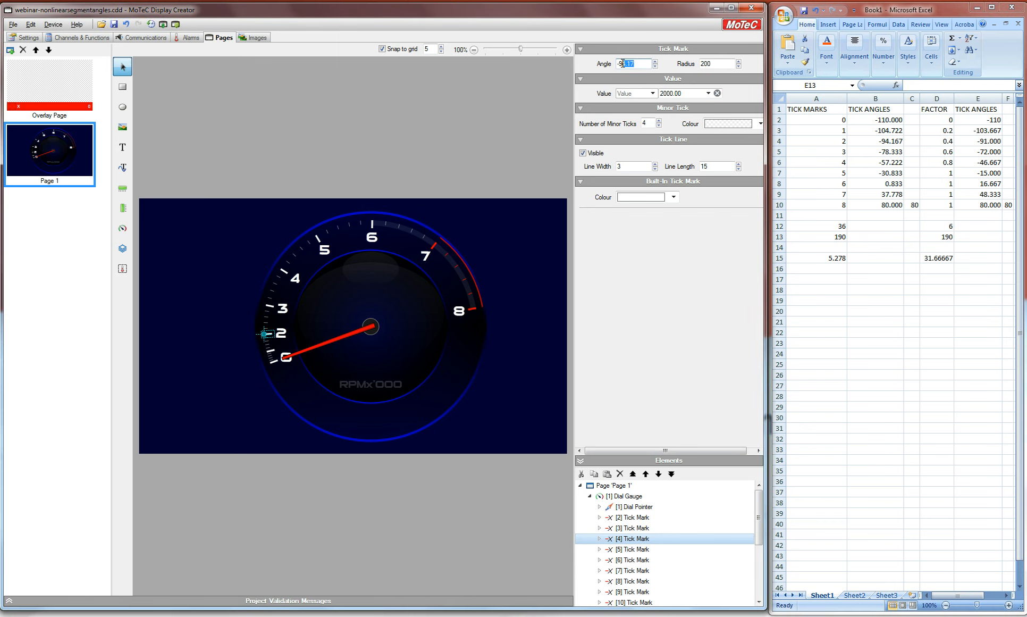
{"action": "key", "text": "Return"}
Step: Set the fourth tick mark's (3000) angle to -72
{"action": "left_click", "coordinate": [637, 549]}
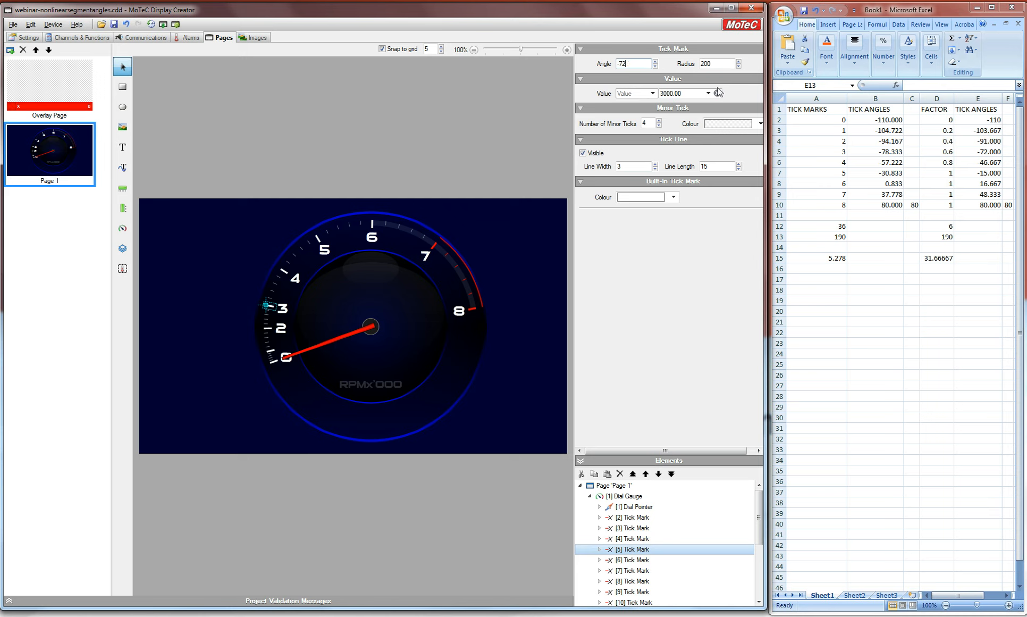
{"action": "type", "text": "-72"}
{"action": "key", "text": "Return"}
Step: Copy cell E6's angle -46.667 and paste it into the 4000 tick mark's angle
{"action": "left_click", "coordinate": [634, 560]}
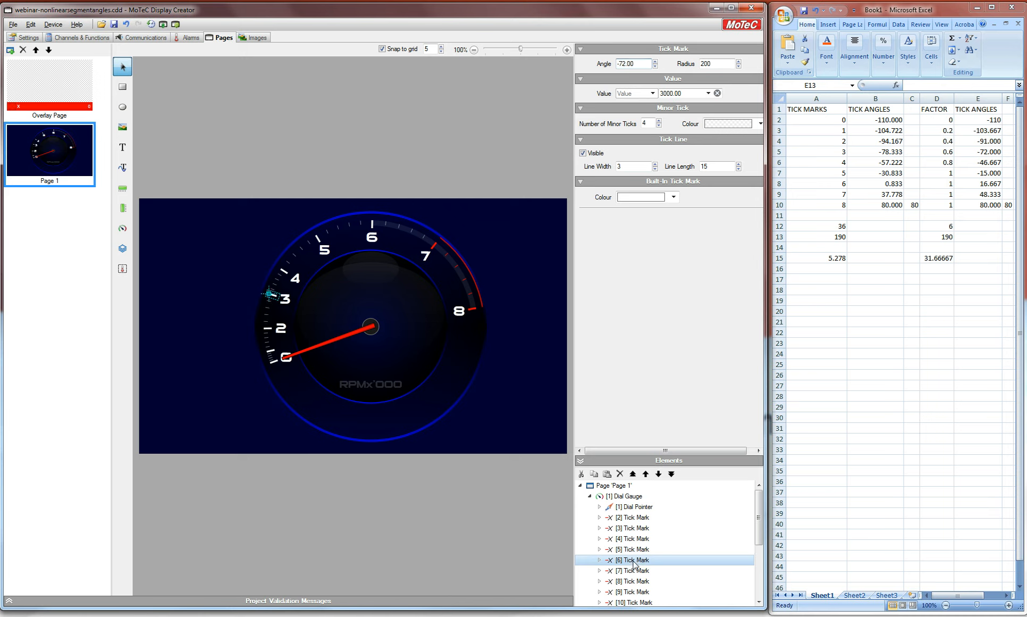
{"action": "left_click", "coordinate": [990, 163]}
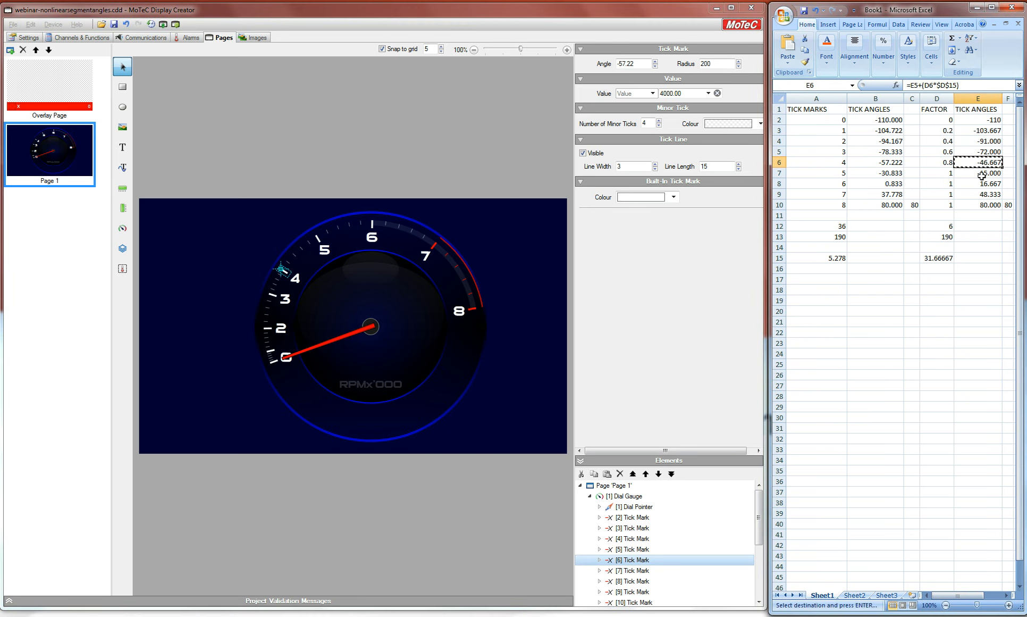
{"action": "key", "text": "ctrl+c"}
{"action": "left_click", "coordinate": [636, 64]}
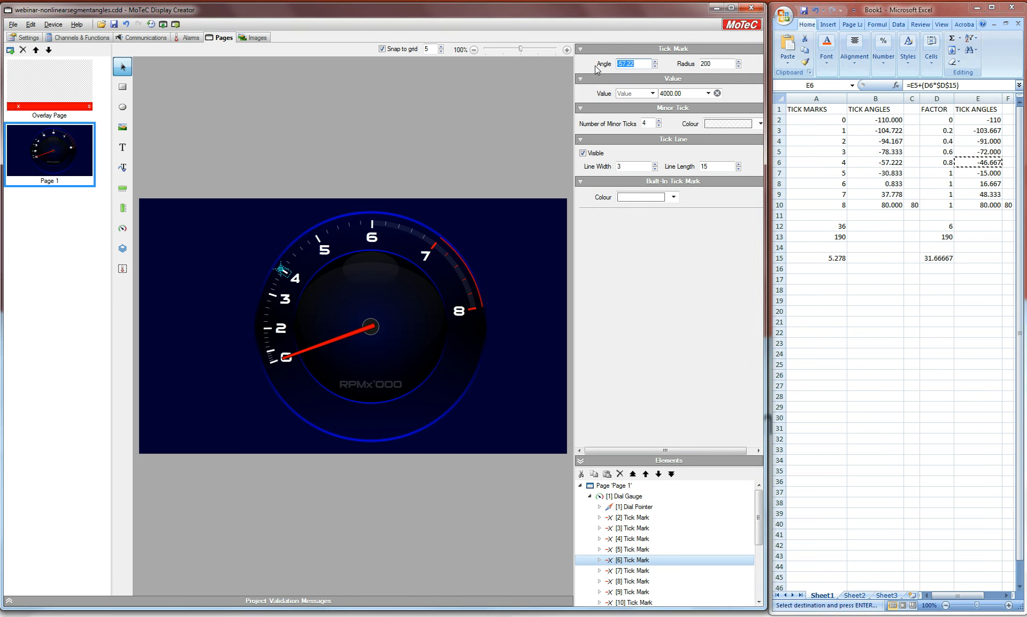
Step: Copy cell E7's angle -15.000 and paste it into the 5000 tick mark's angle
{"action": "left_click", "coordinate": [630, 571]}
{"action": "left_click", "coordinate": [979, 172]}
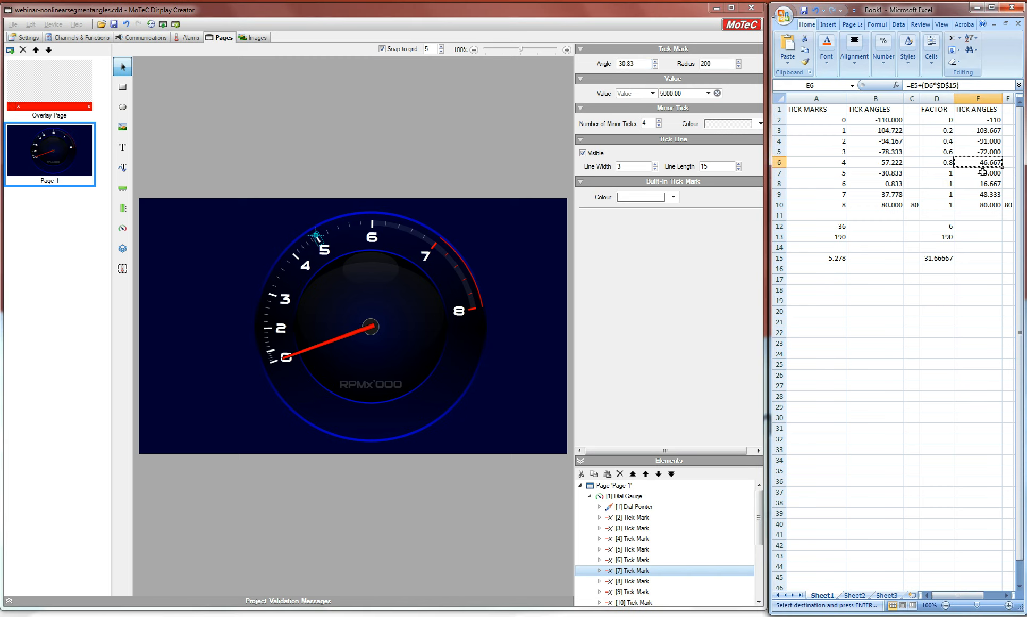
{"action": "key", "text": "ctrl+c"}
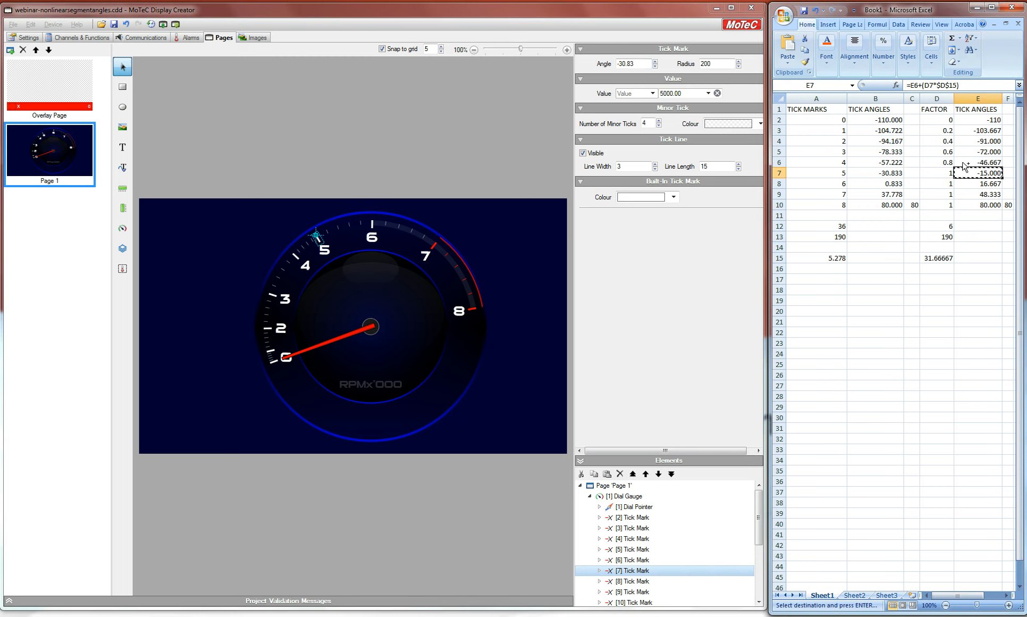
{"action": "left_click", "coordinate": [635, 63]}
{"action": "key", "text": "ctrl+v"}
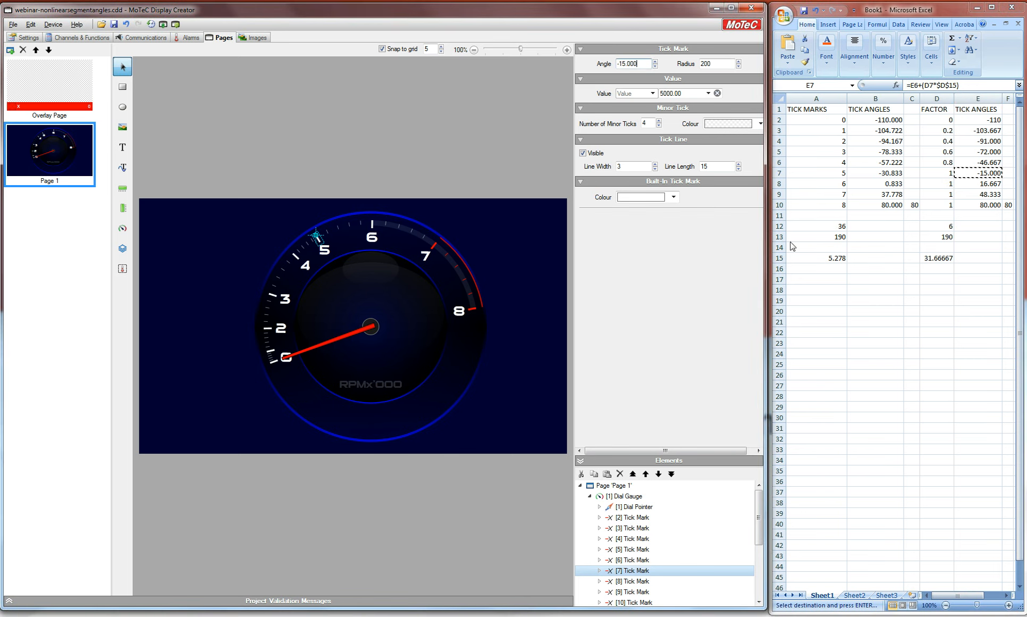
Step: Copy cell E8's angle 16.667 and paste it into the 6000 tick mark's angle
{"action": "left_click", "coordinate": [642, 581]}
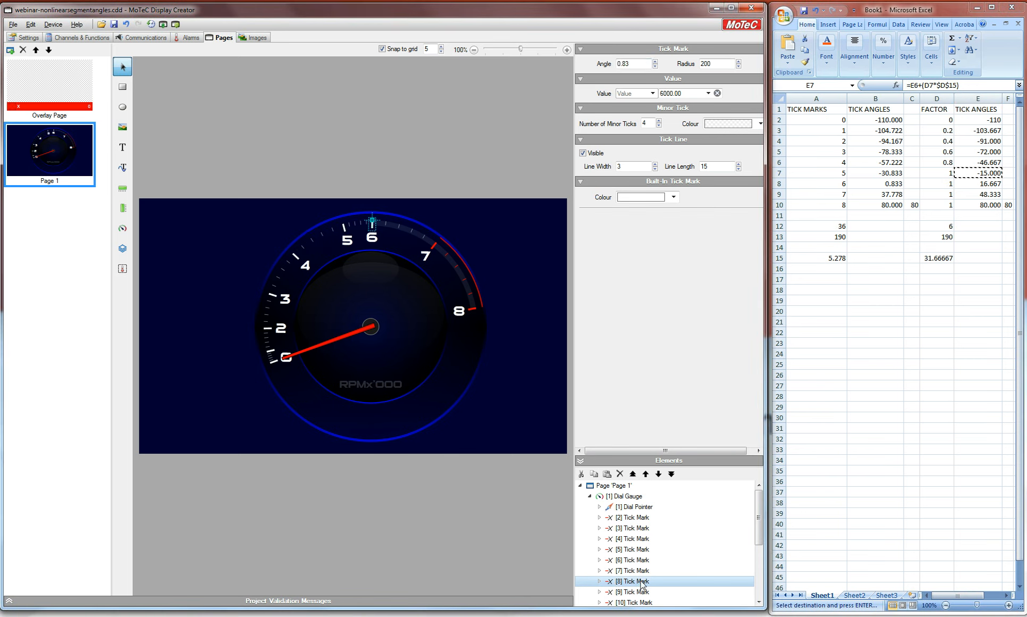
{"action": "left_click", "coordinate": [991, 186]}
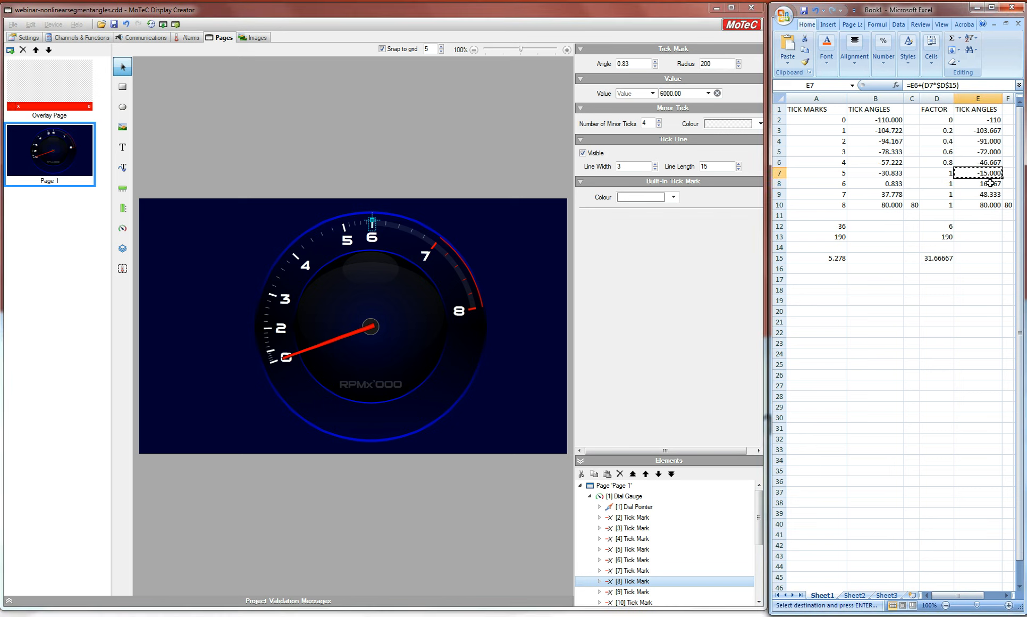
{"action": "key", "text": "ctrl+c"}
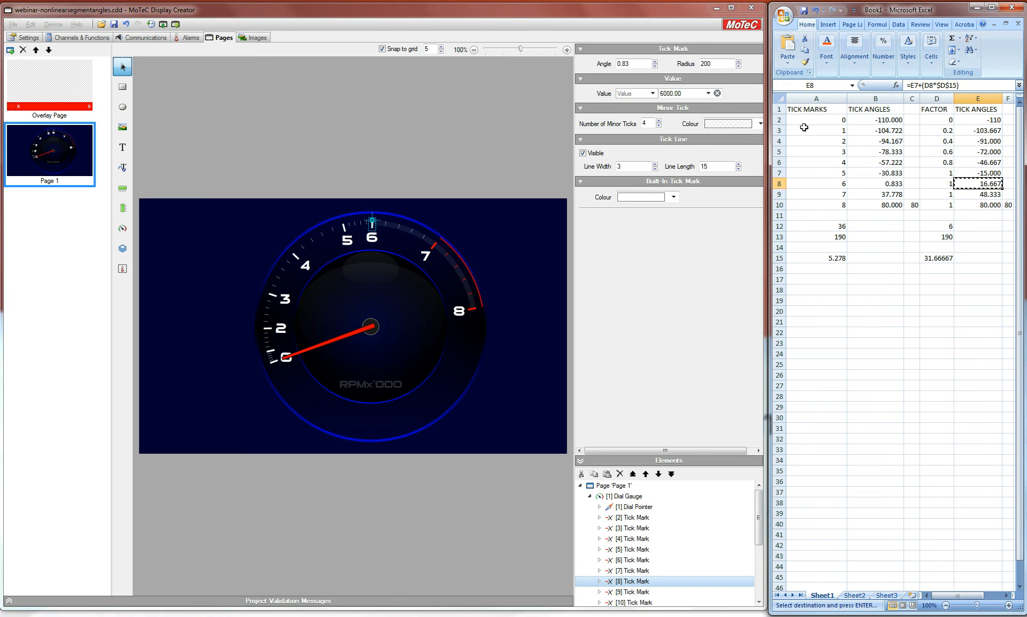
{"action": "left_click_drag", "start_coordinate": [633, 64], "coordinate": [599, 61]}
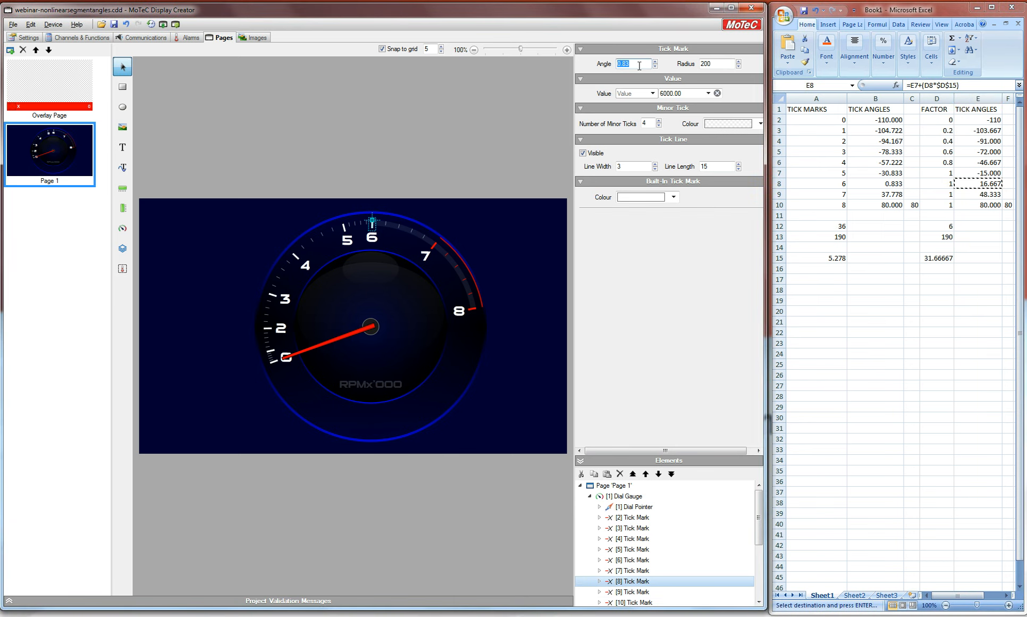
{"action": "key", "text": "ctrl+v"}
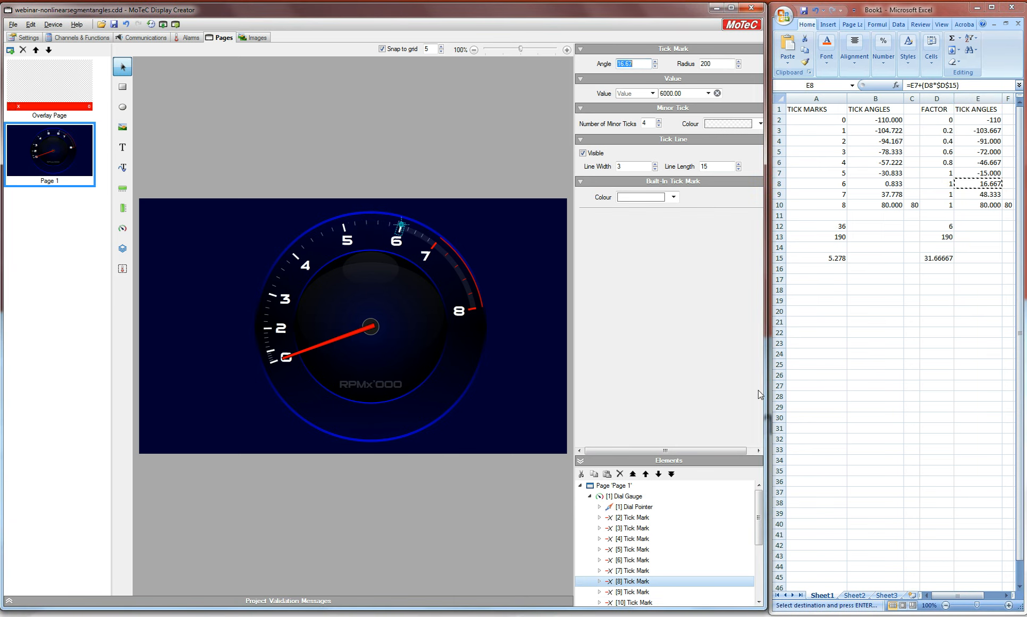
Step: Copy cell E9's angle 48.333 into the 7000 tick mark's angle and deselect the gauge
{"action": "left_click", "coordinate": [641, 591]}
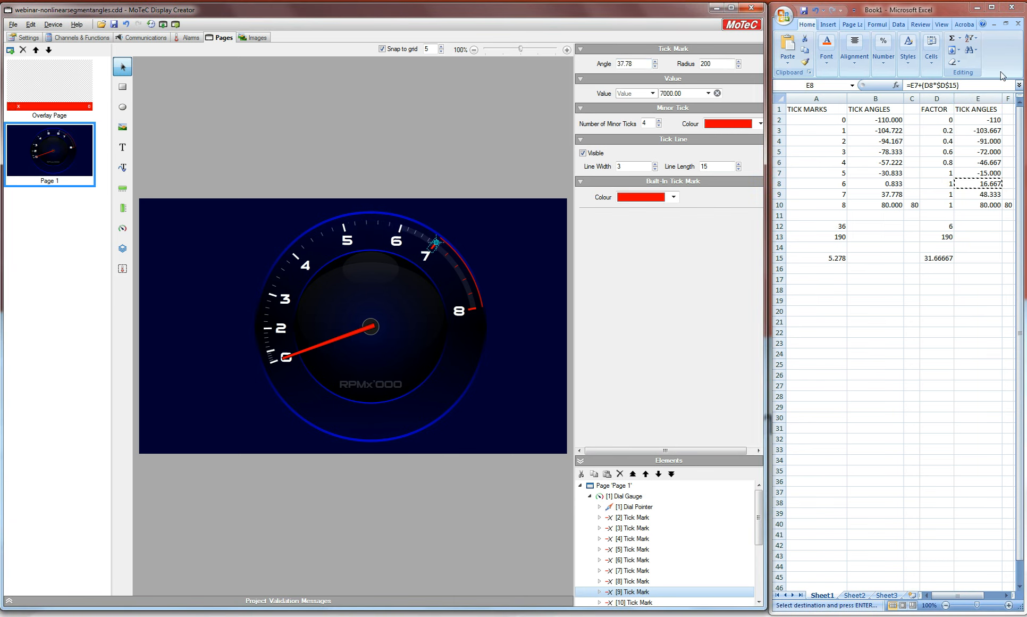
{"action": "left_click", "coordinate": [984, 195]}
{"action": "key", "text": "ctrl+c"}
{"action": "left_click_drag", "start_coordinate": [634, 66], "coordinate": [605, 64]}
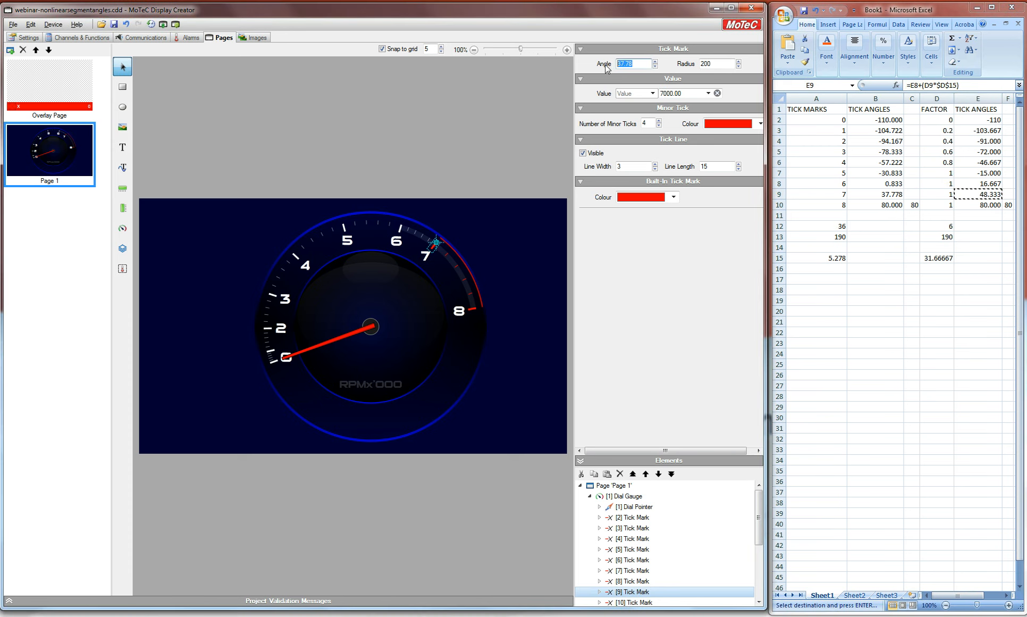
{"action": "key", "text": "ctrl+v"}
{"action": "key", "text": "Return"}
{"action": "left_click", "coordinate": [494, 161]}
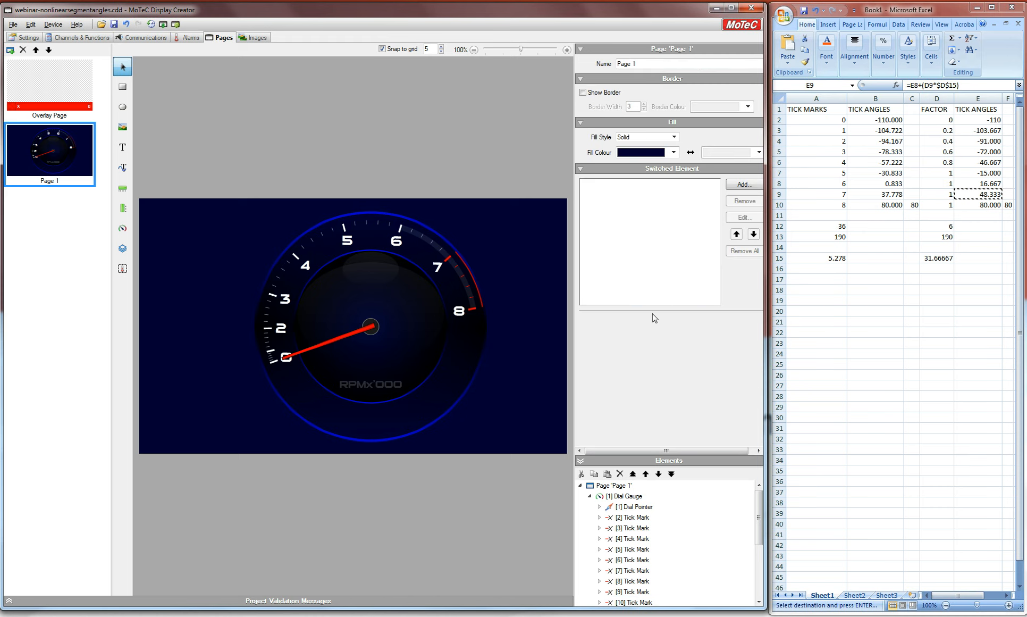